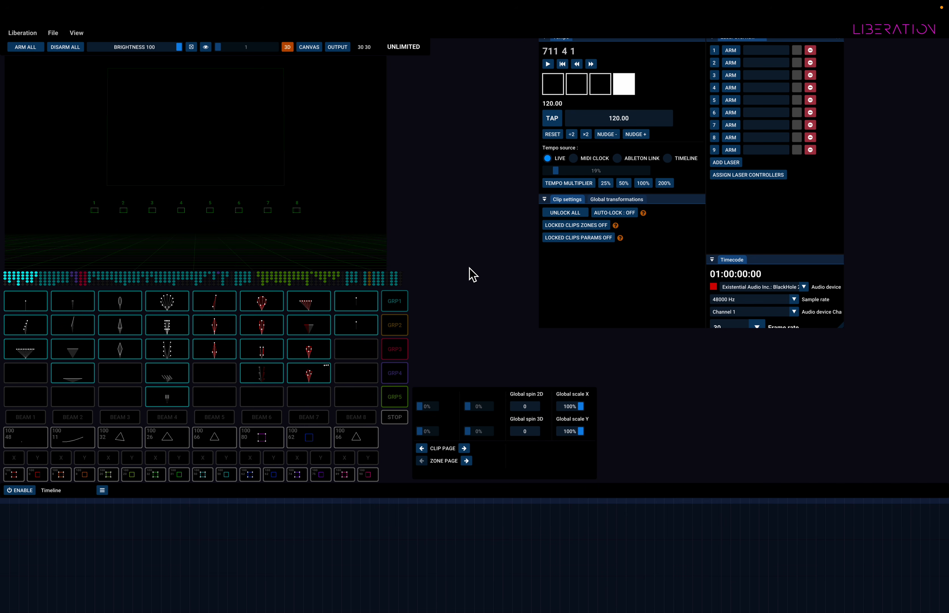
Switch to QuickTime Player, start playing the Go! track, and return to Liberation
key(ctrl+Left)
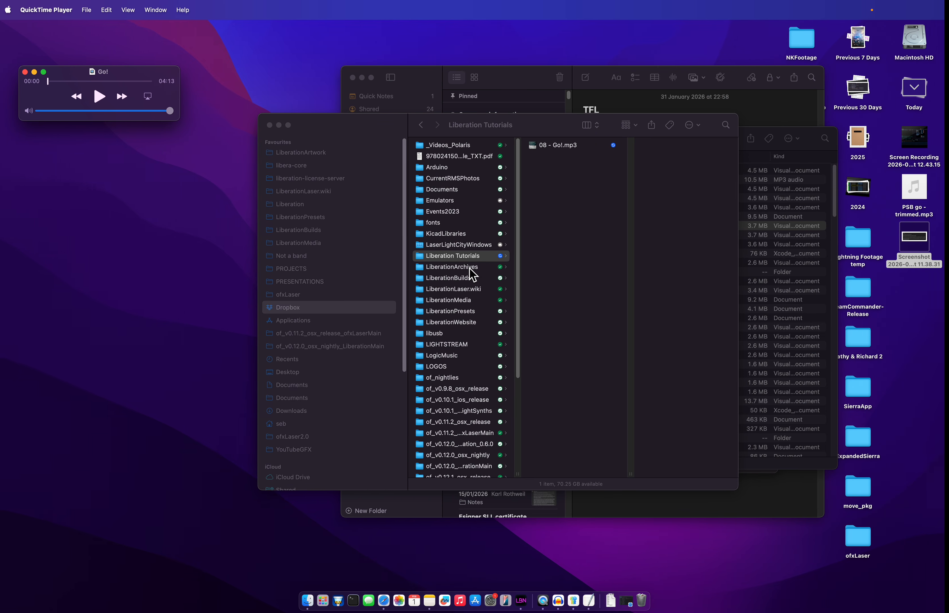
drag(137, 81, 172, 58)
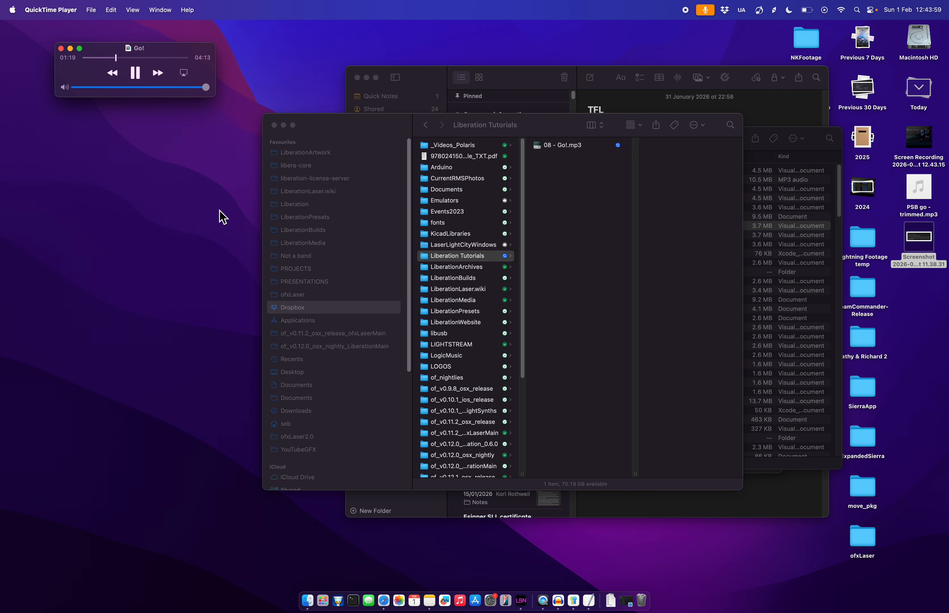
key(ctrl+Right)
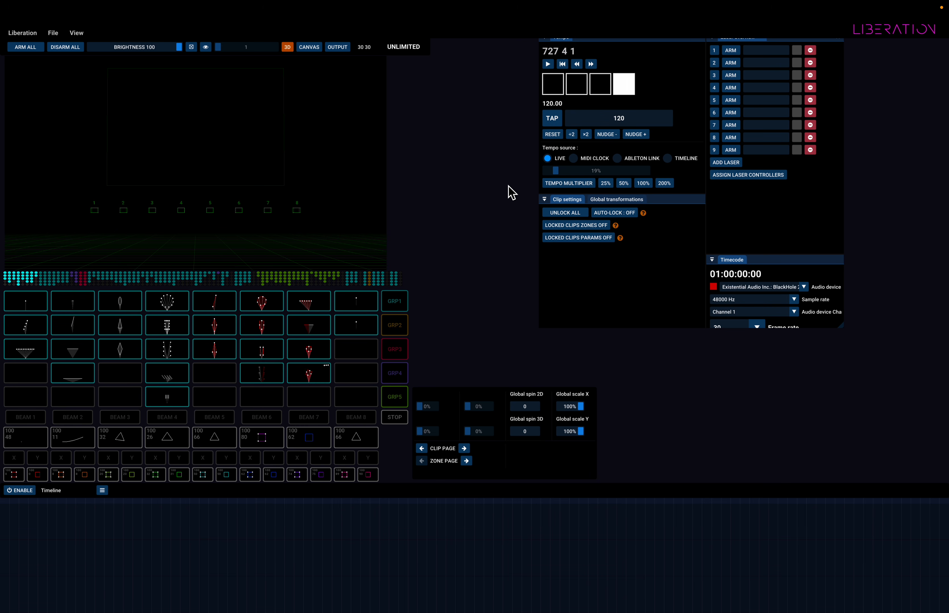
Tap the live tempo repeatedly in time with the beat of the playing song
key(t)
key(t)
key(t)
key(t)
key(t)
key(t)
key(t)
key(t)
key(t)
key(t)
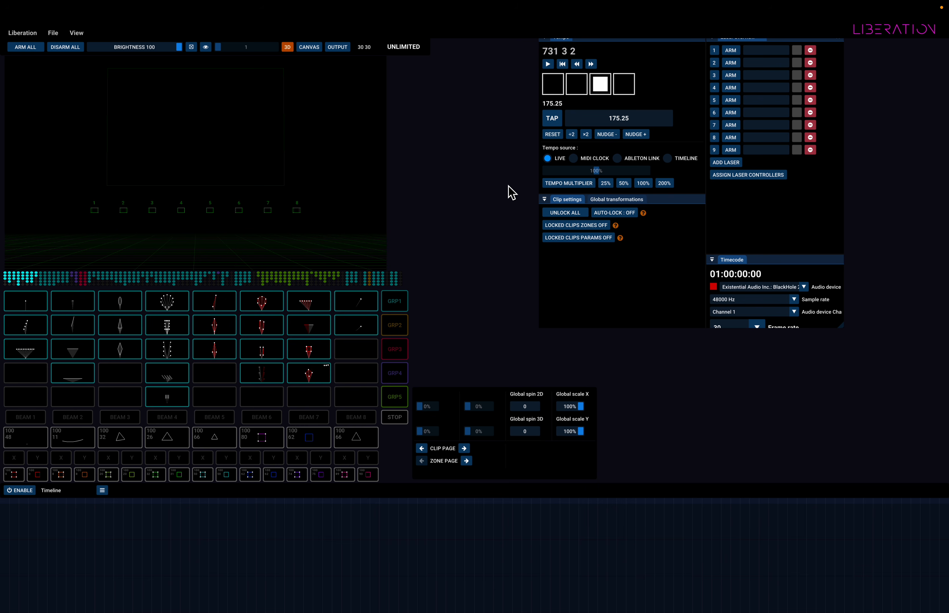
key(t)
key(t)
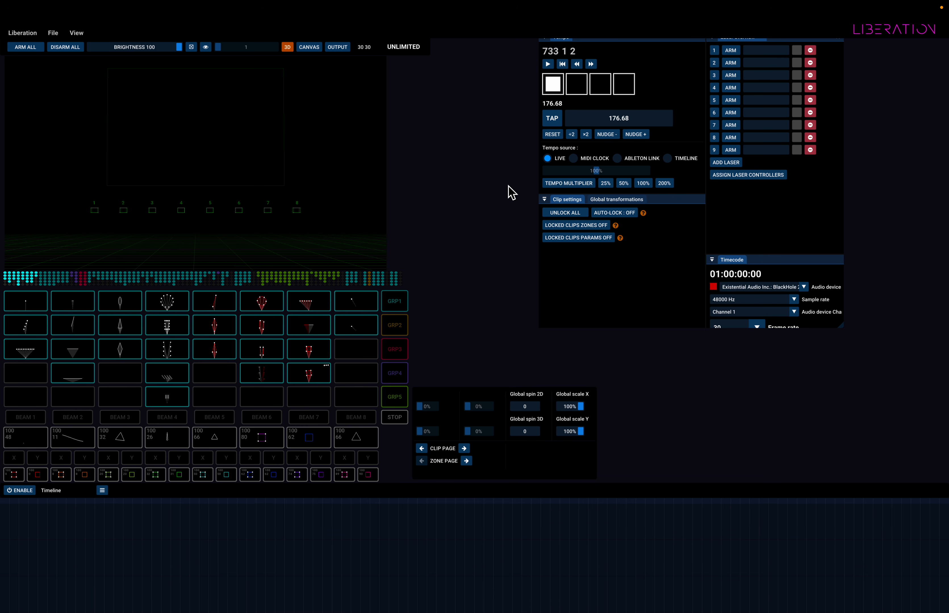
key(t)
key(t)
key(t)
key(t)
key(t)
key(t)
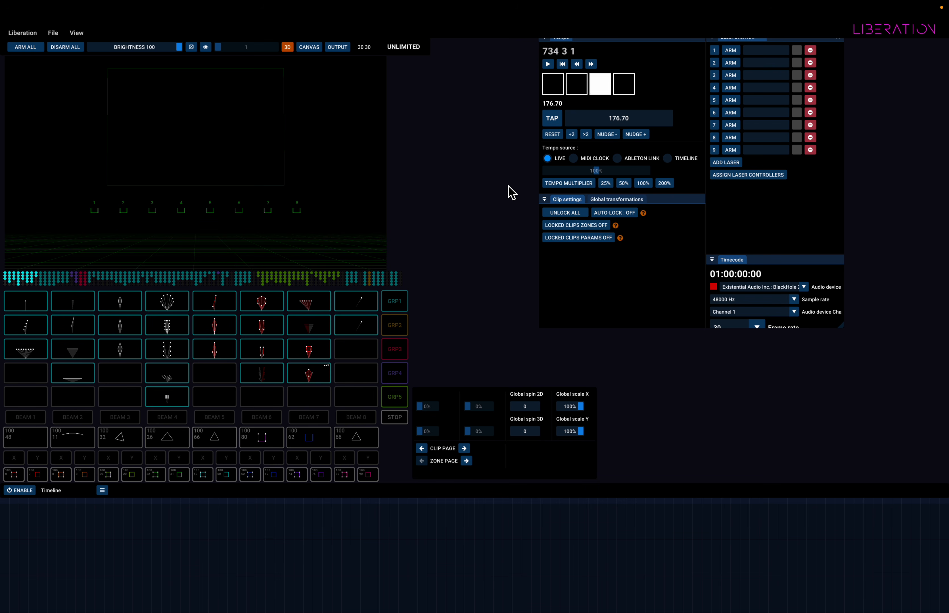
key(t)
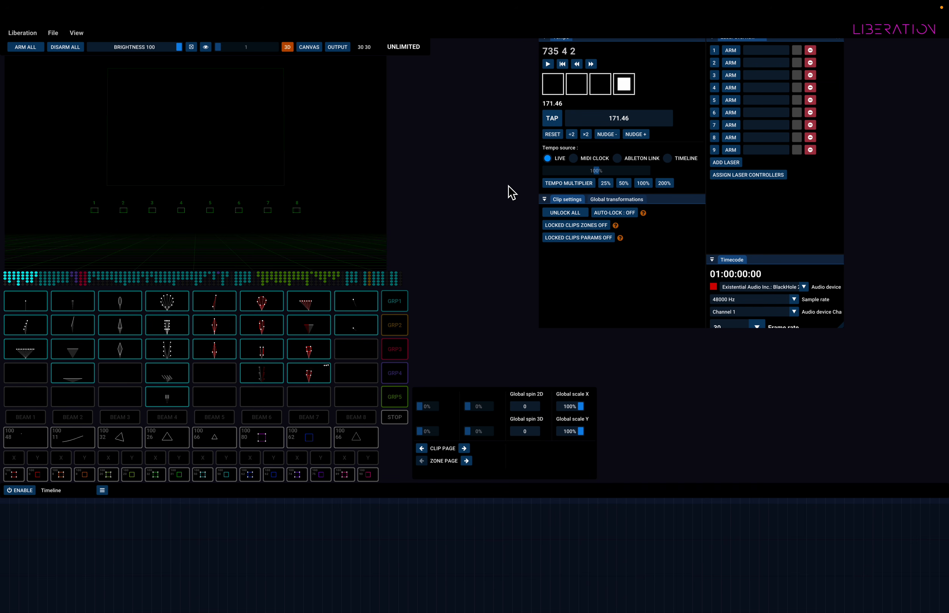
Set the live tempo to 173 BPM
click(617, 123)
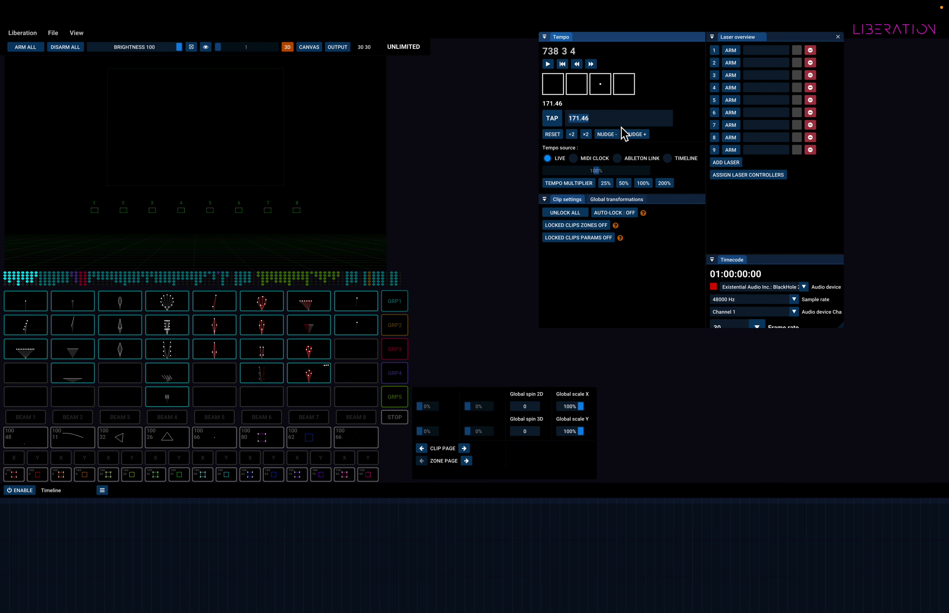
click(652, 90)
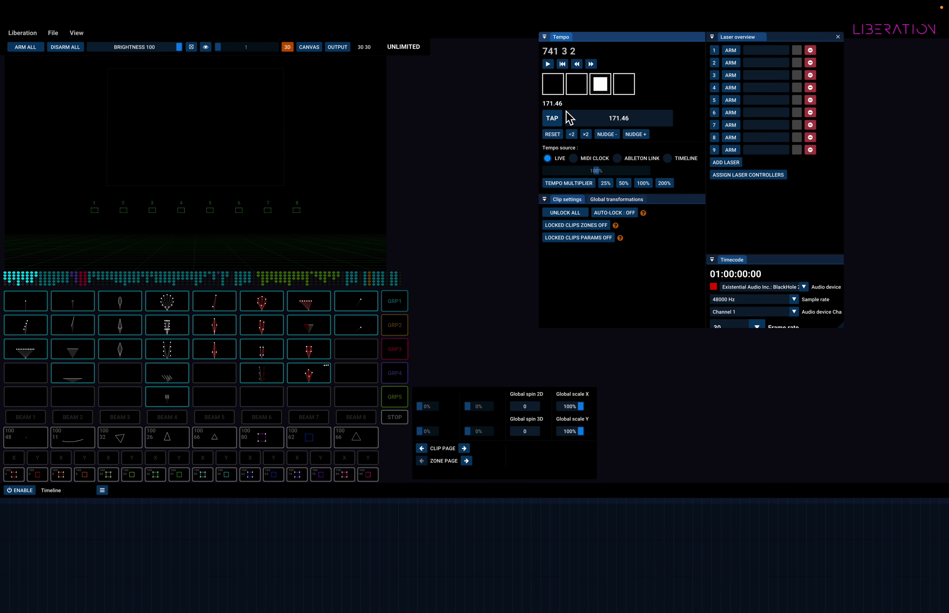
click(596, 123)
text(173)
key(Return)
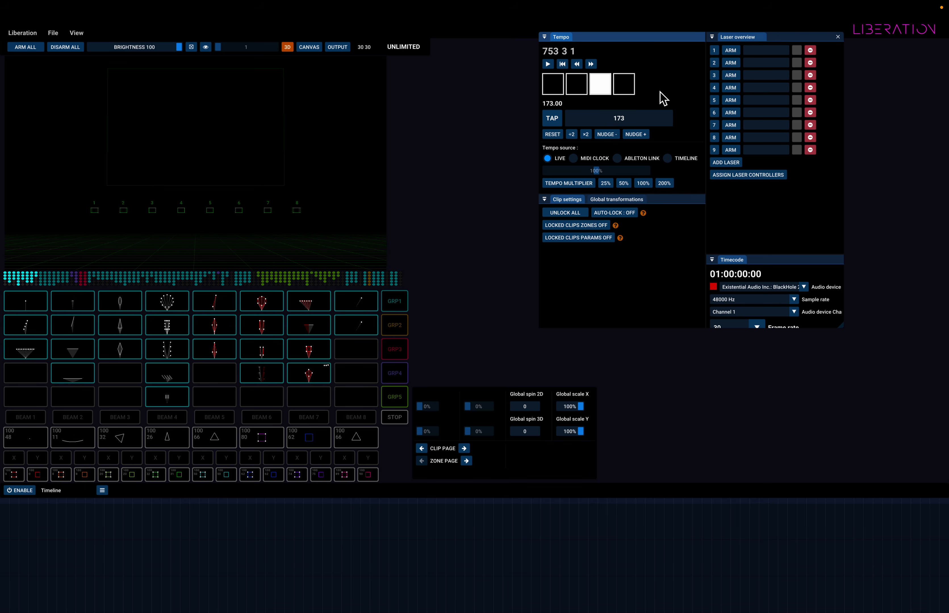
Pause the Go! track in QuickTime Player, return to Liberation, and enable the timeline
key(super+Tab)
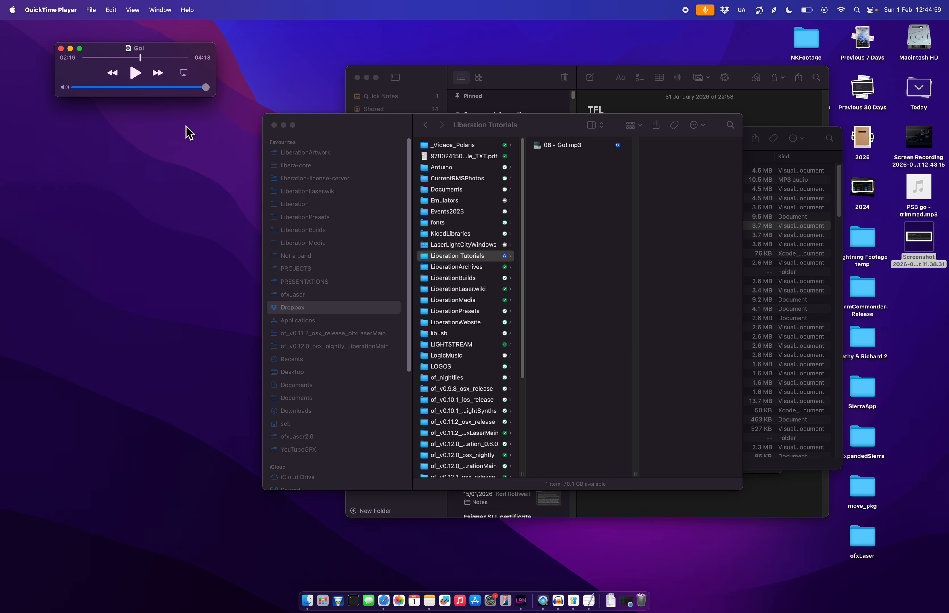
key(super+Tab)
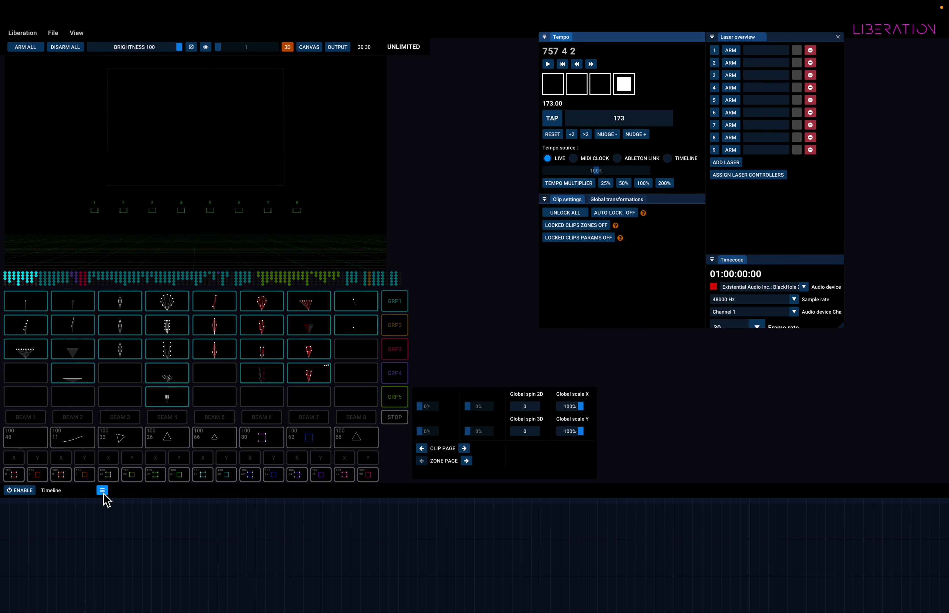
click(26, 494)
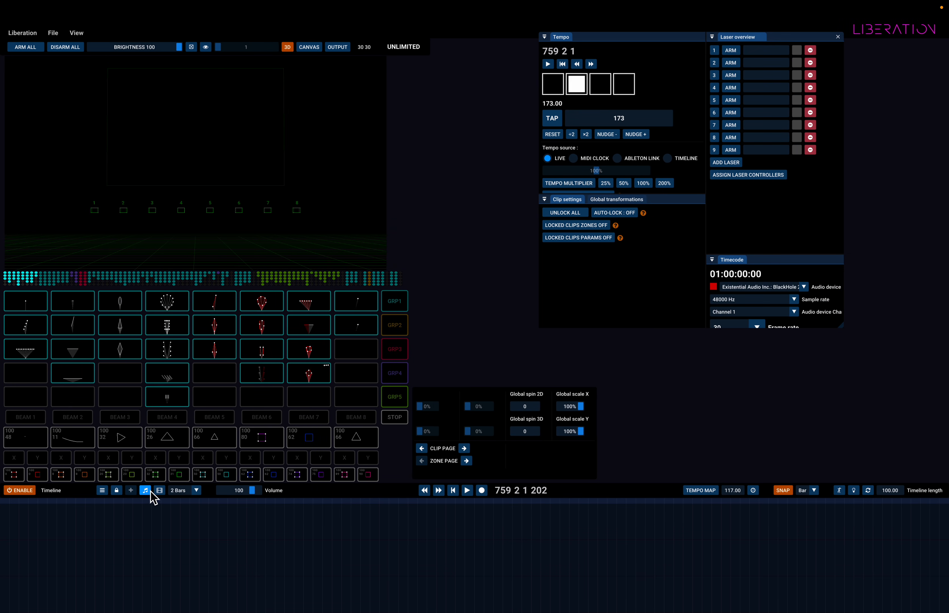
Import the sound file 08 - Go!.mp3 from the Liberation Tutorials folder in Dropbox into the timeline
click(146, 490)
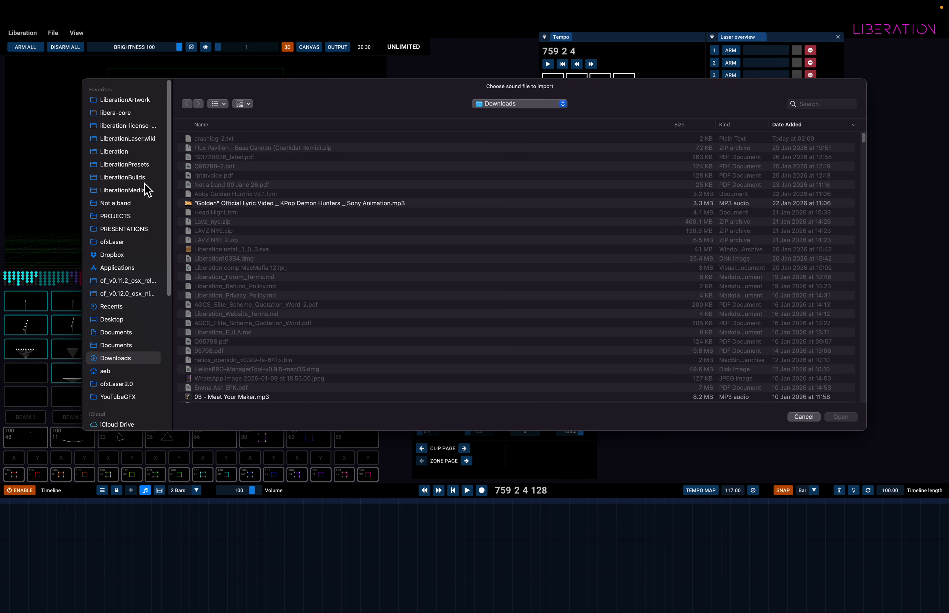
click(124, 165)
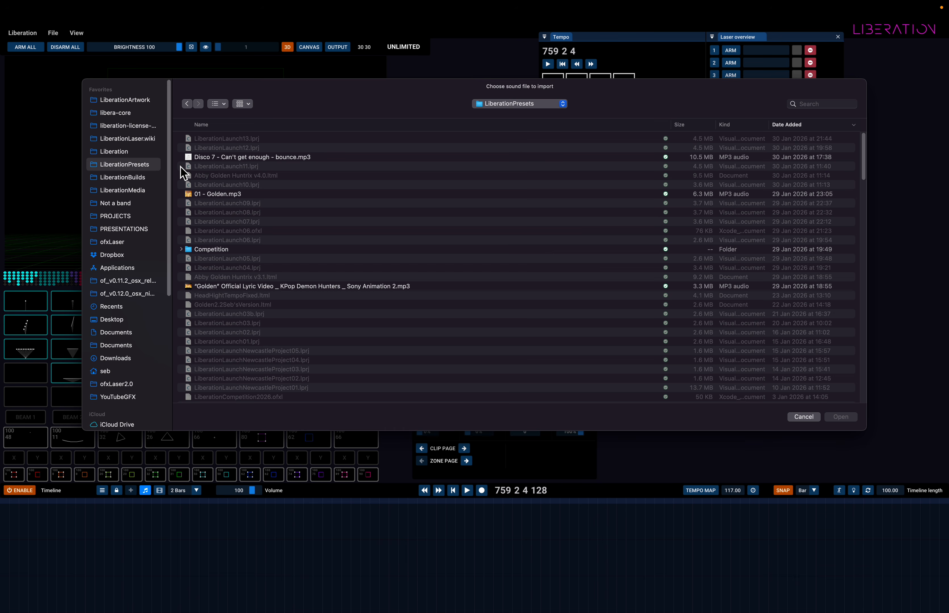
click(518, 104)
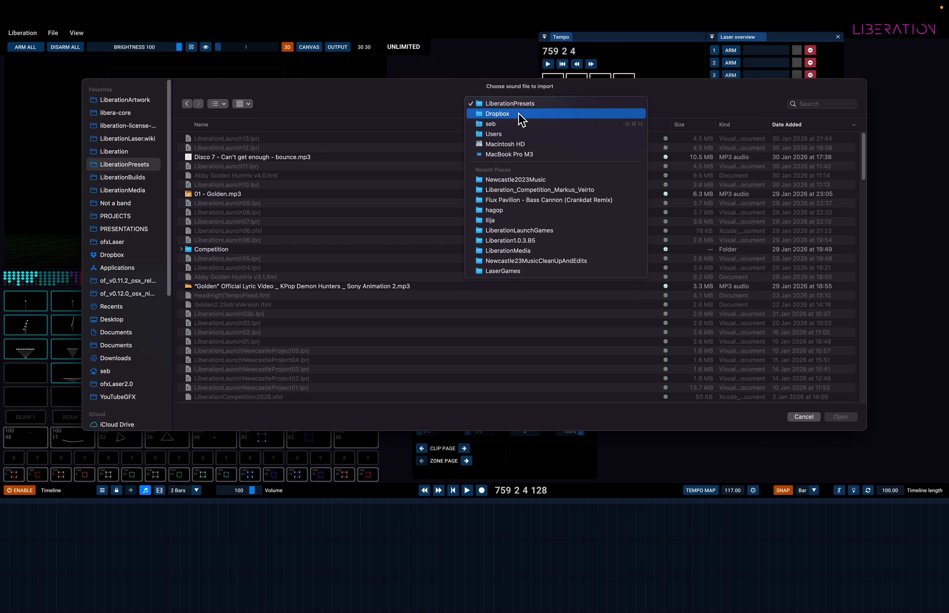
click(509, 117)
scroll(255, 223, up, 2)
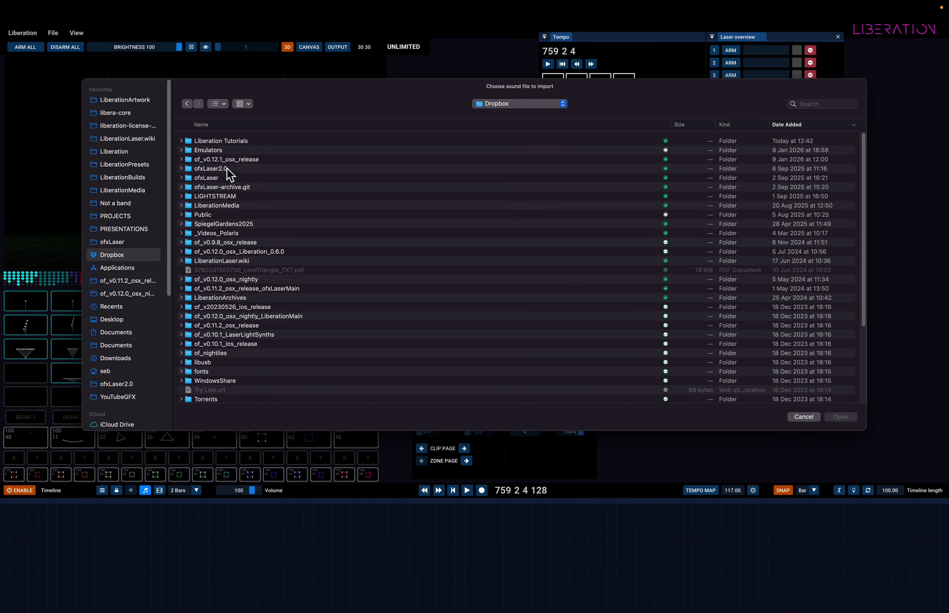
double_click(223, 138)
click(219, 140)
double_click(218, 140)
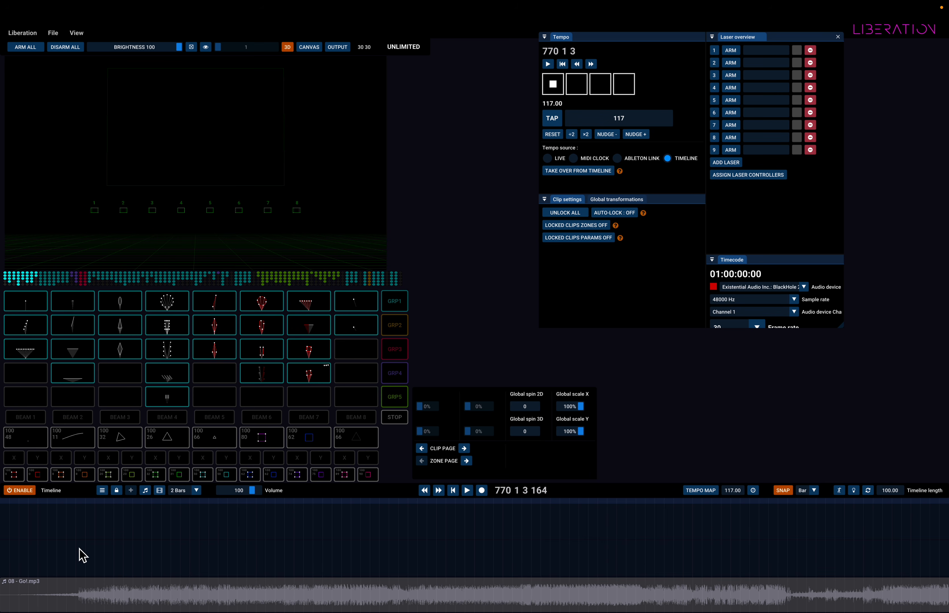
Play the timeline from just before the point where the beat starts in the waveform
click(47, 502)
key(space)
click(76, 502)
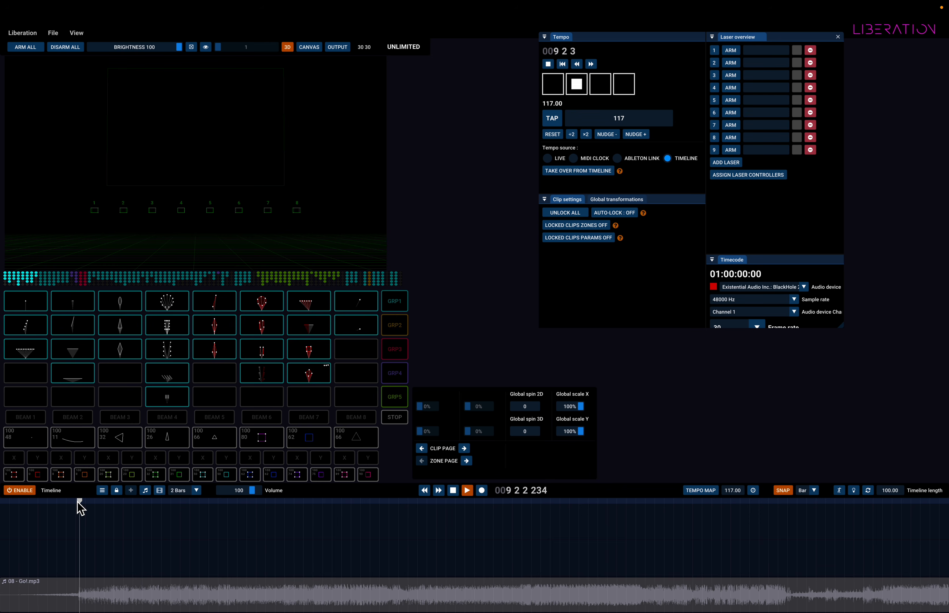
click(77, 503)
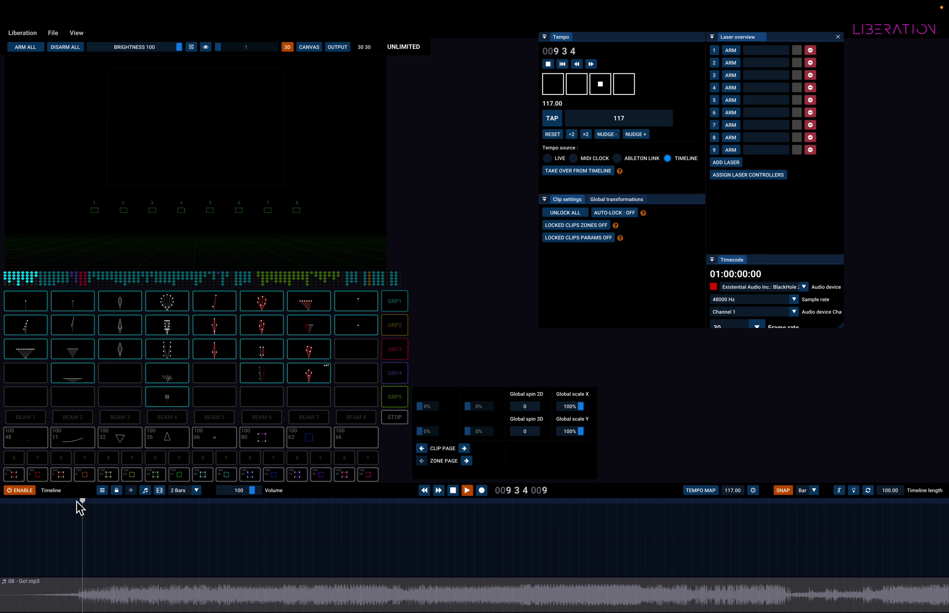
Set the timeline tempo to 172 BPM and stop the playback
click(737, 492)
text(172)
key(Return)
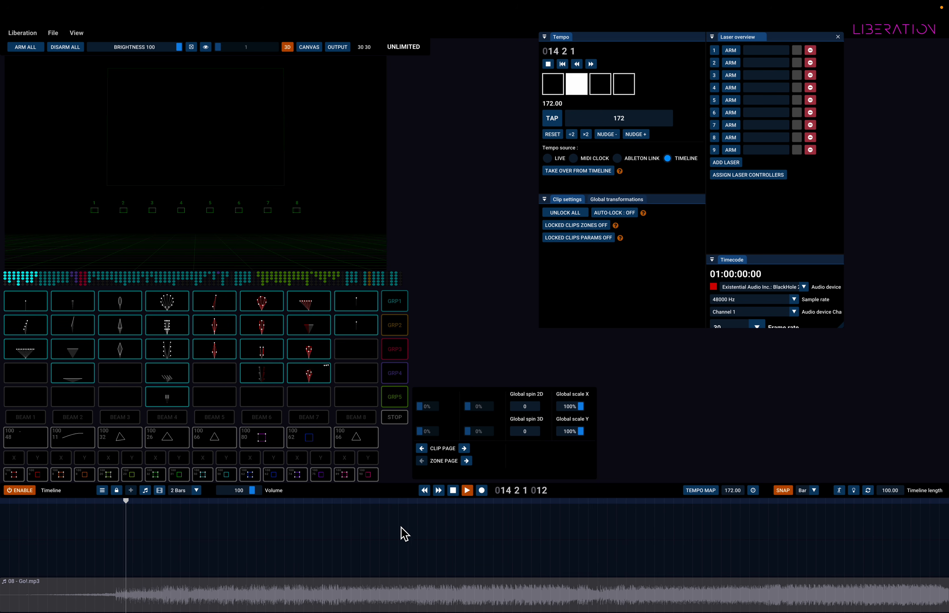
click(453, 490)
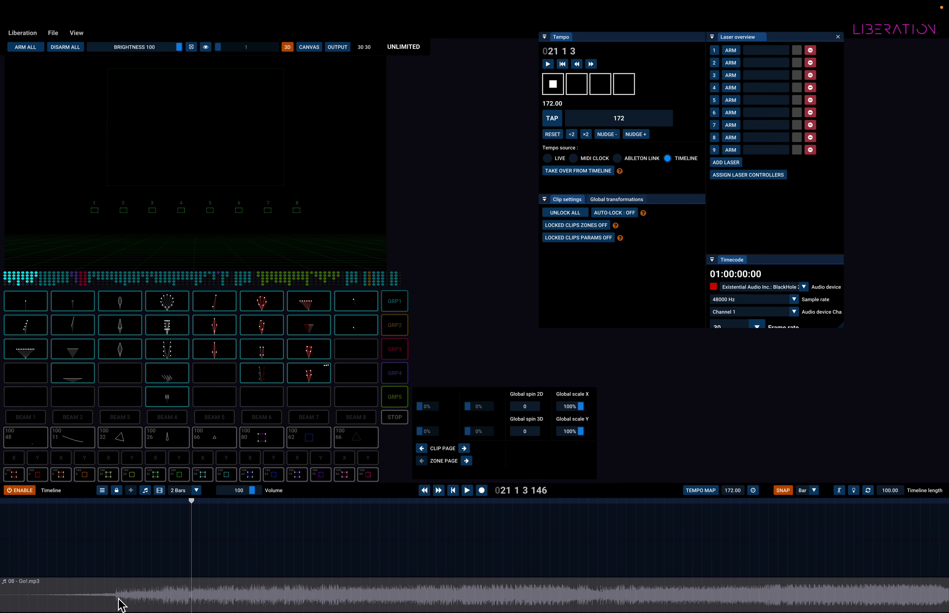
Bring 08 - Go!.mp3 from the Liberation Tutorials folder into Audacity as a new track
key(ctrl+Right)
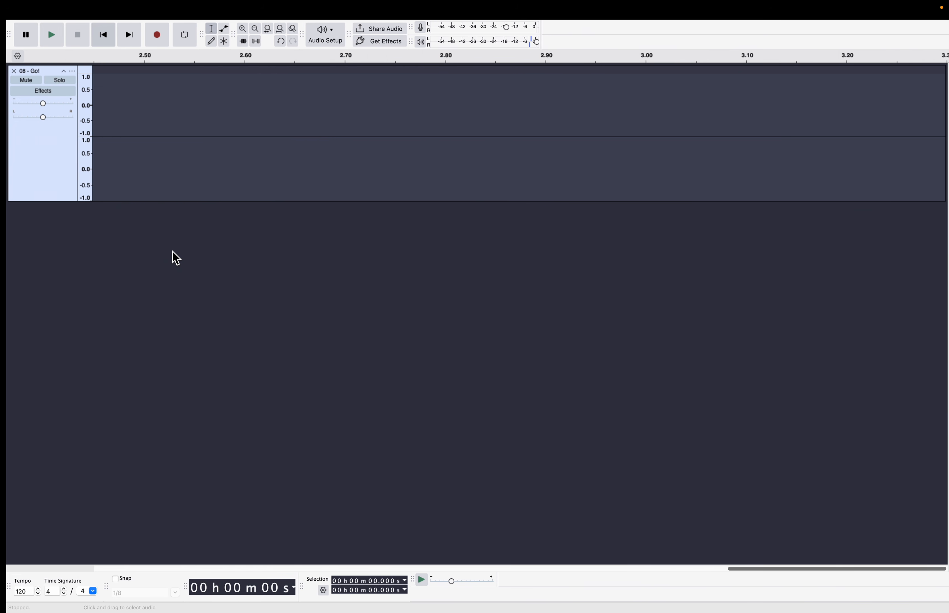
mouse_move(77, 9)
key(ctrl+Left)
key(ctrl+Left)
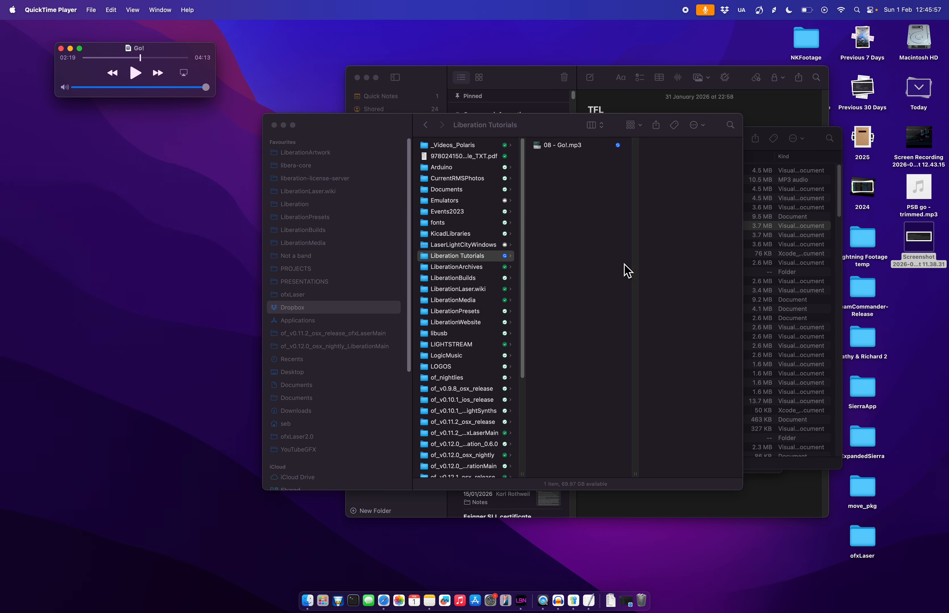
drag(574, 147, 328, 165)
key(ctrl+Right)
key(ctrl+Left)
key(ctrl+Right)
key(ctrl+Right)
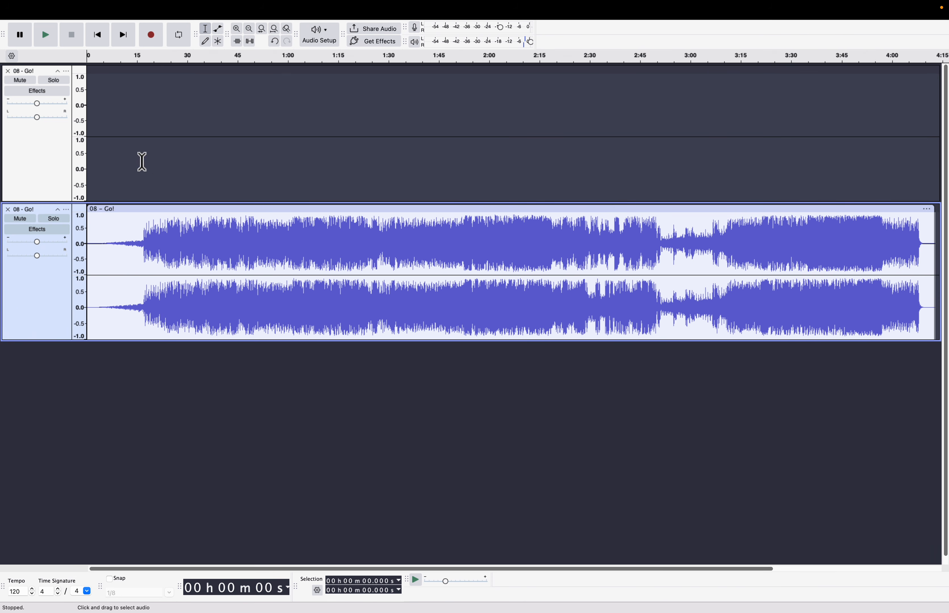
Start playing the audio in Audacity from about 14 seconds
click(136, 159)
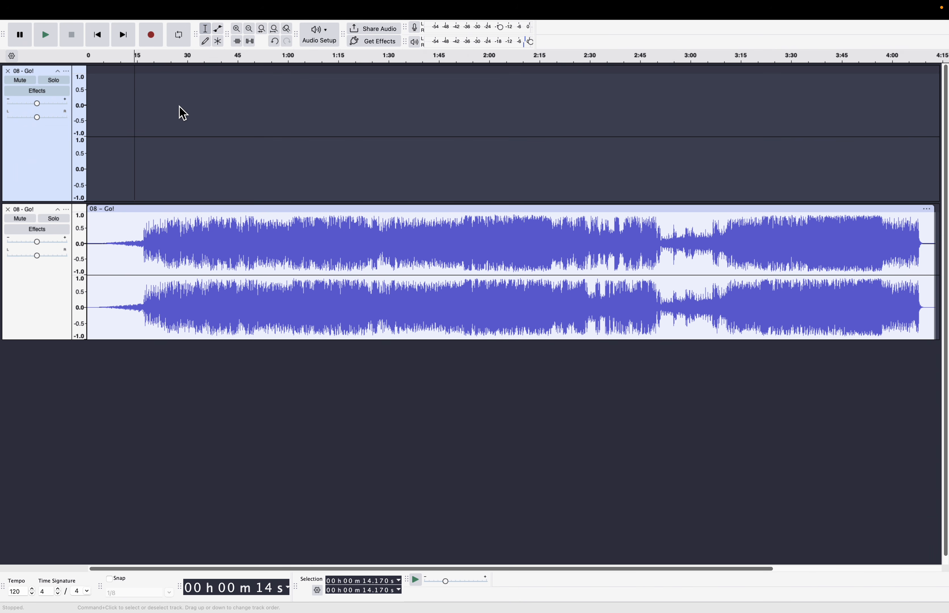
click(67, 10)
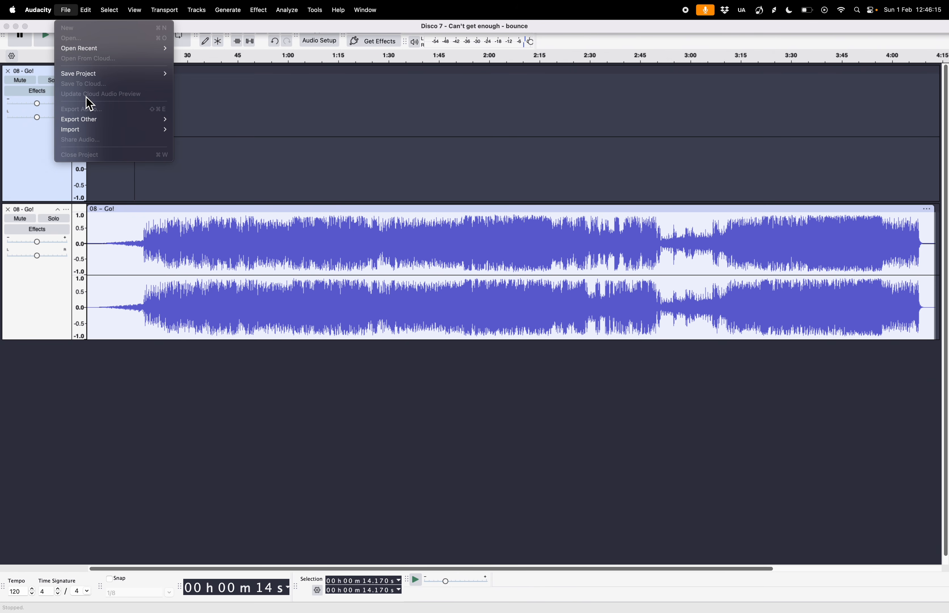
click(144, 160)
key(ctrl+Up)
click(539, 59)
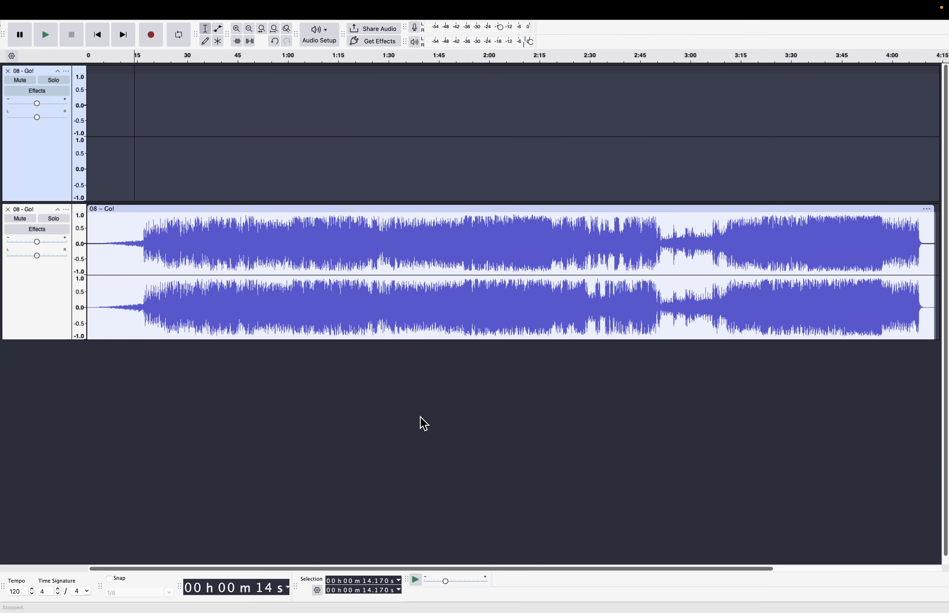
click(417, 403)
click(416, 580)
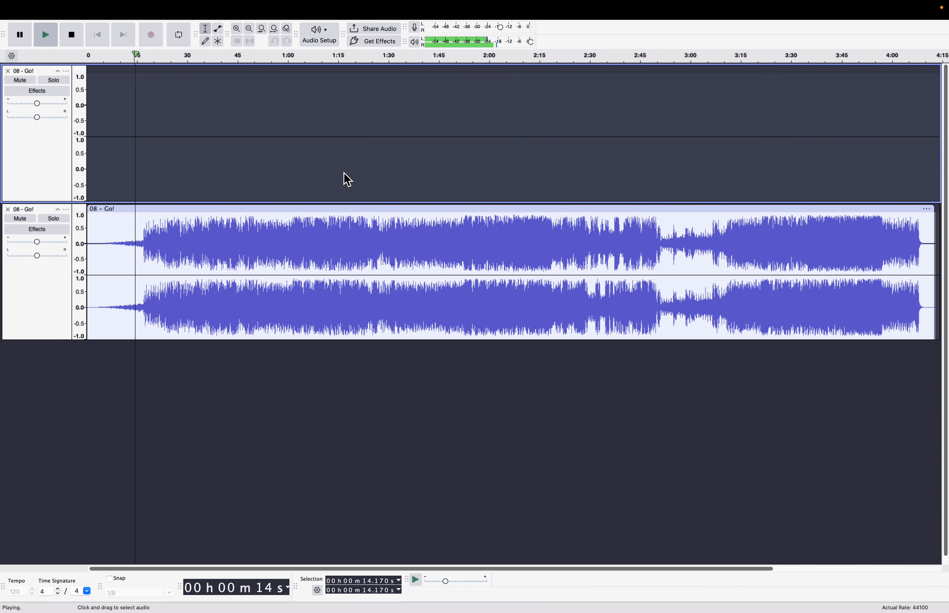
Try to delete the empty upper 08 - Go! track
click(336, 125)
right_click(26, 148)
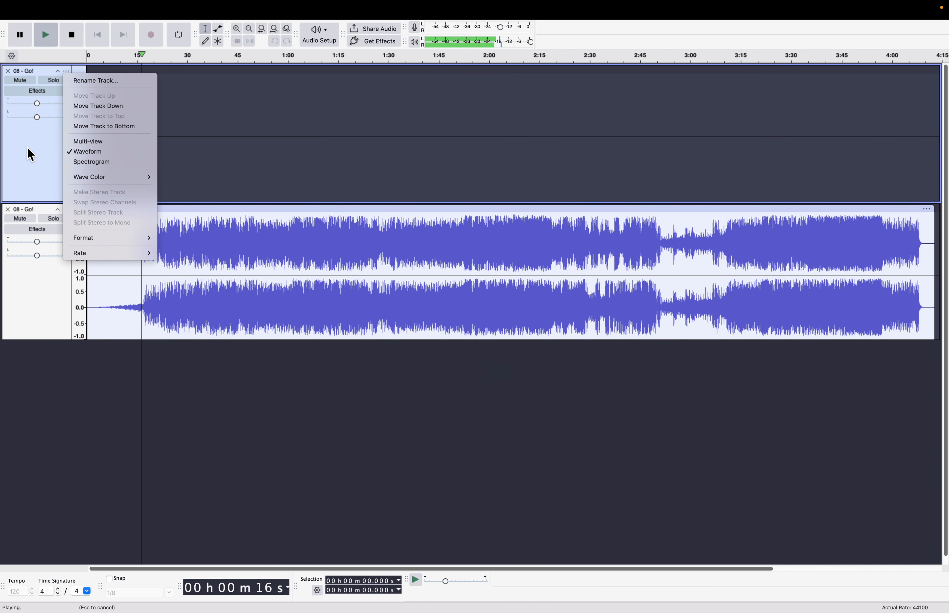
click(13, 79)
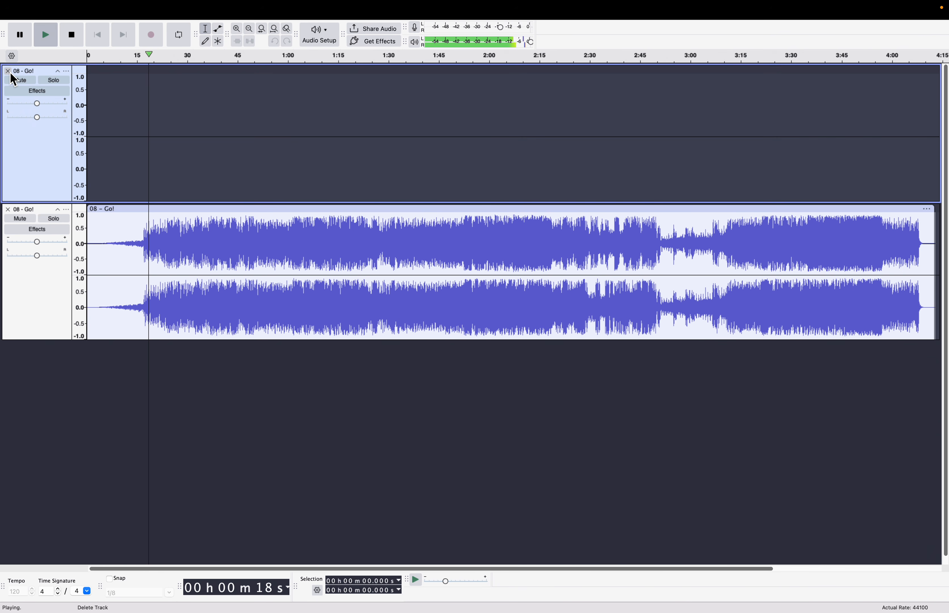
Play the audio from about 10 seconds, then stop it and select the empty upper track
click(122, 198)
key(space)
key(space)
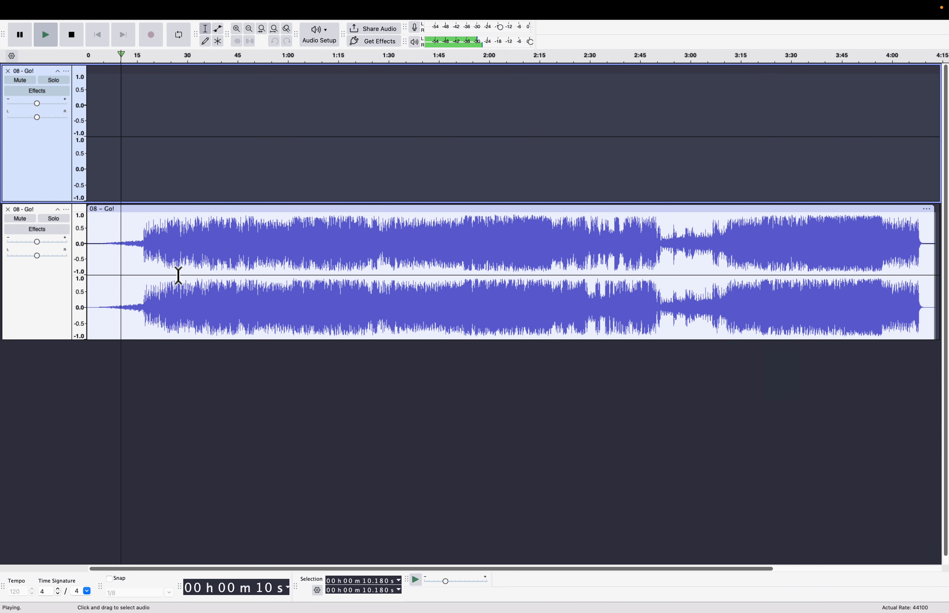
click(30, 151)
key(space)
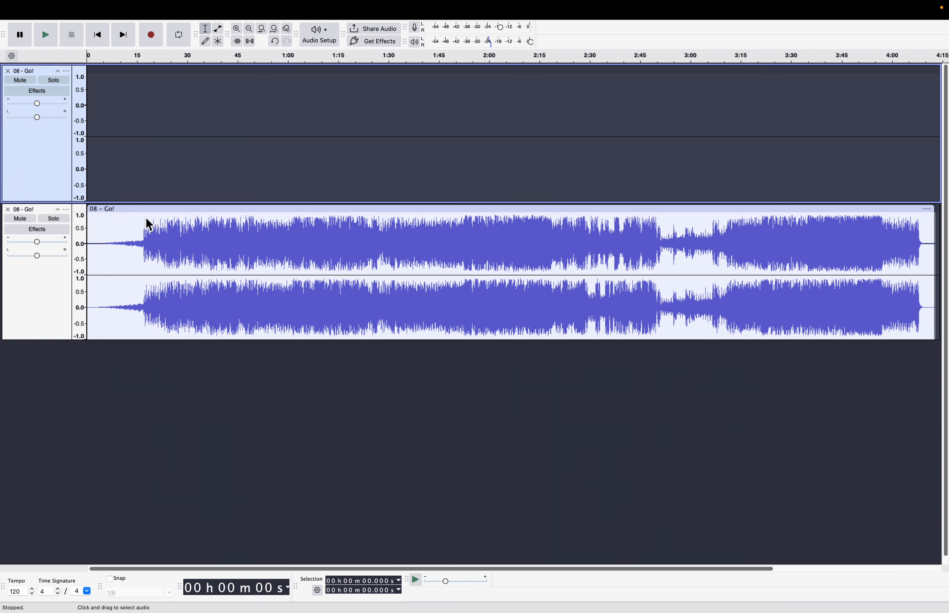
Play the lower 08 - Go! track several times from about 15 seconds to locate where the beat starts
click(139, 235)
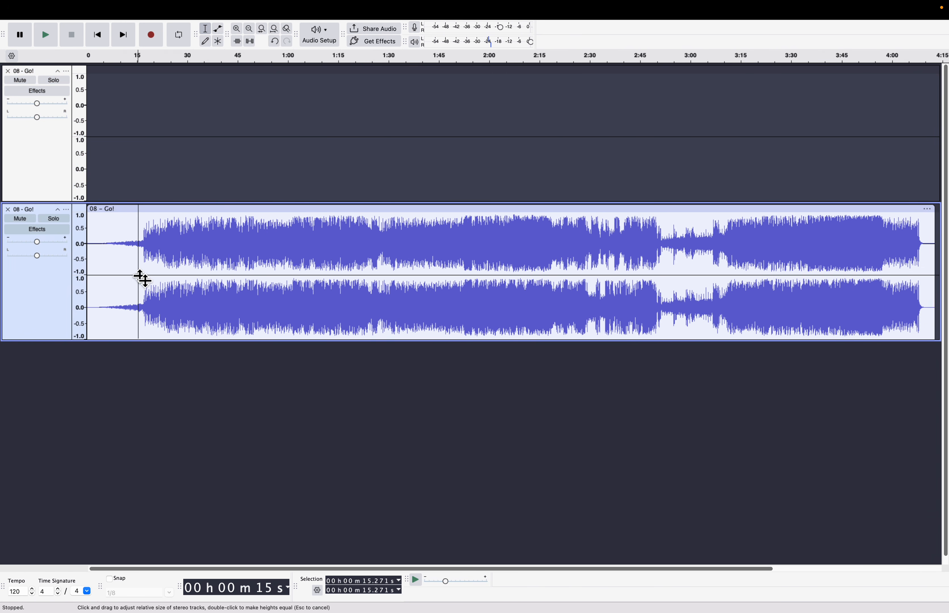
ctrl+scroll(144, 281, up, 5)
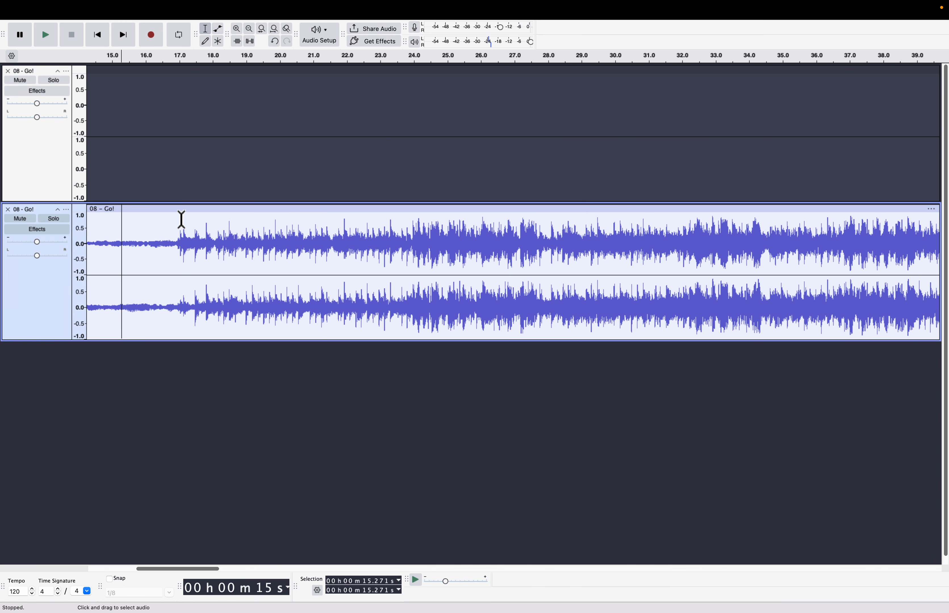
key(space)
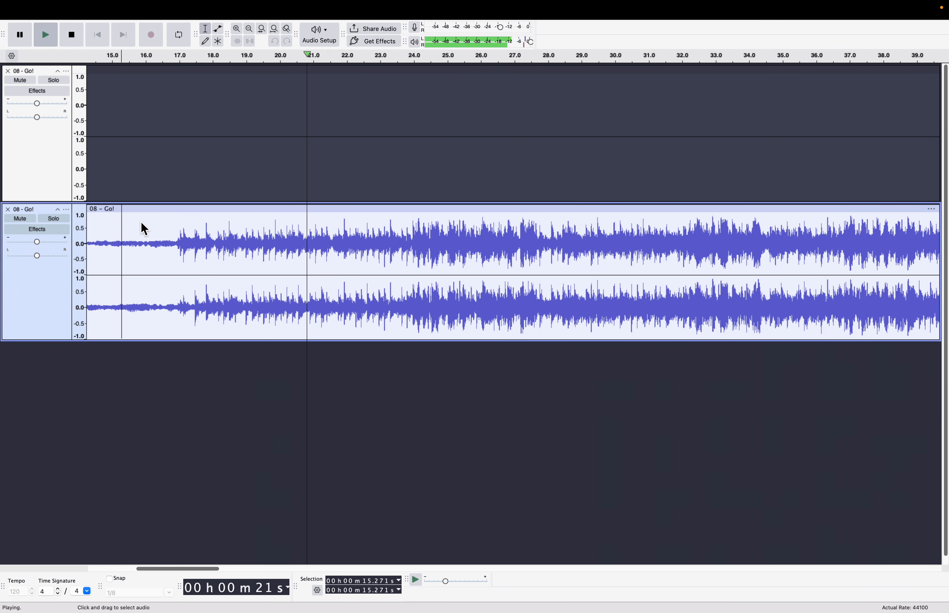
key(space)
key(space)
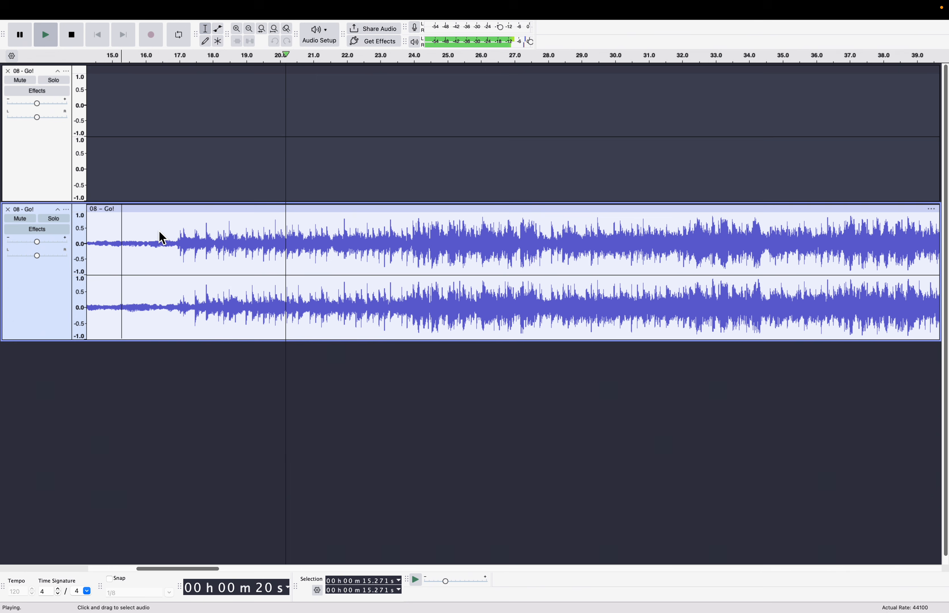
key(space)
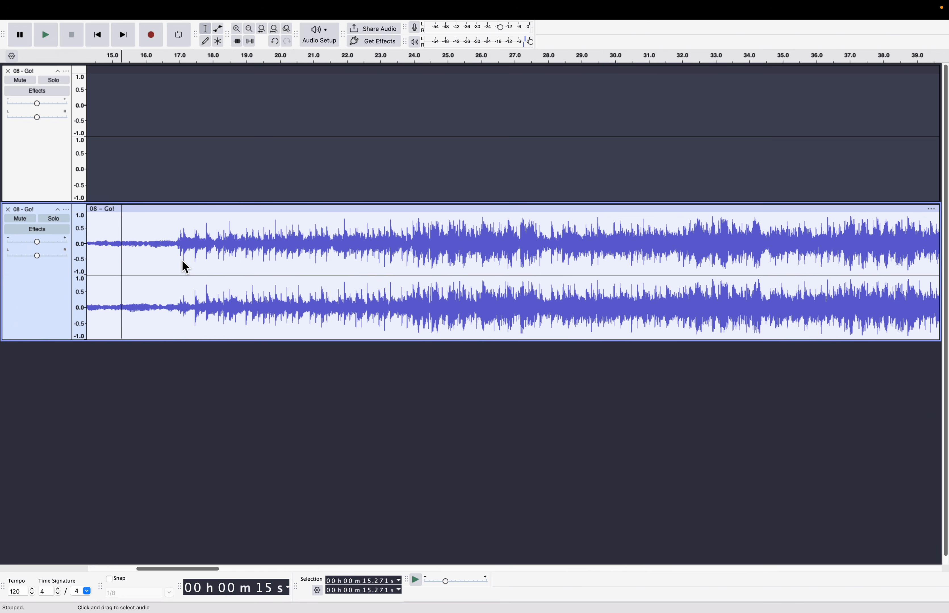
key(space)
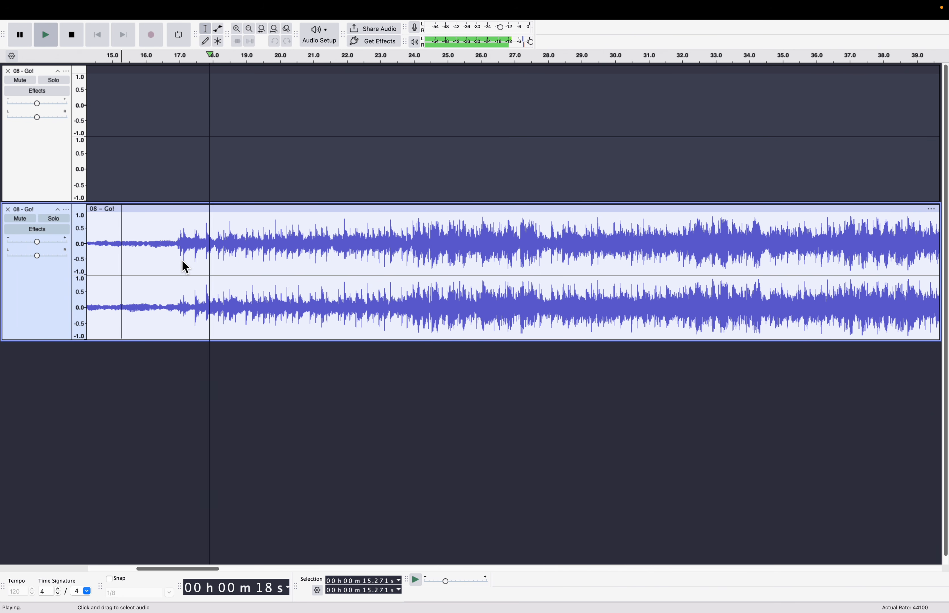
key(space)
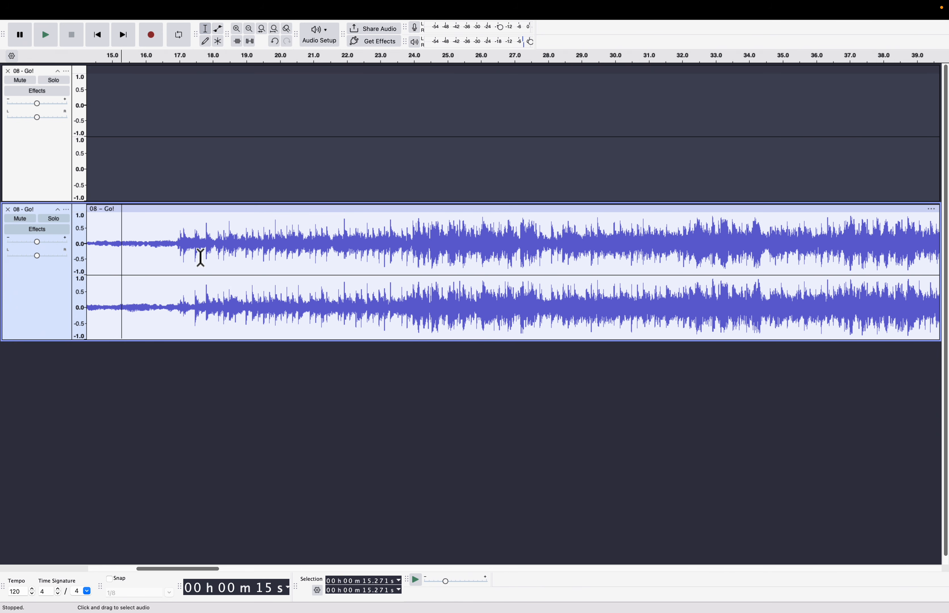
Delete the intro of the lower 08 - Go! track, from 0 to about 17.39 seconds
click(194, 275)
drag(13, 257, 4, 280)
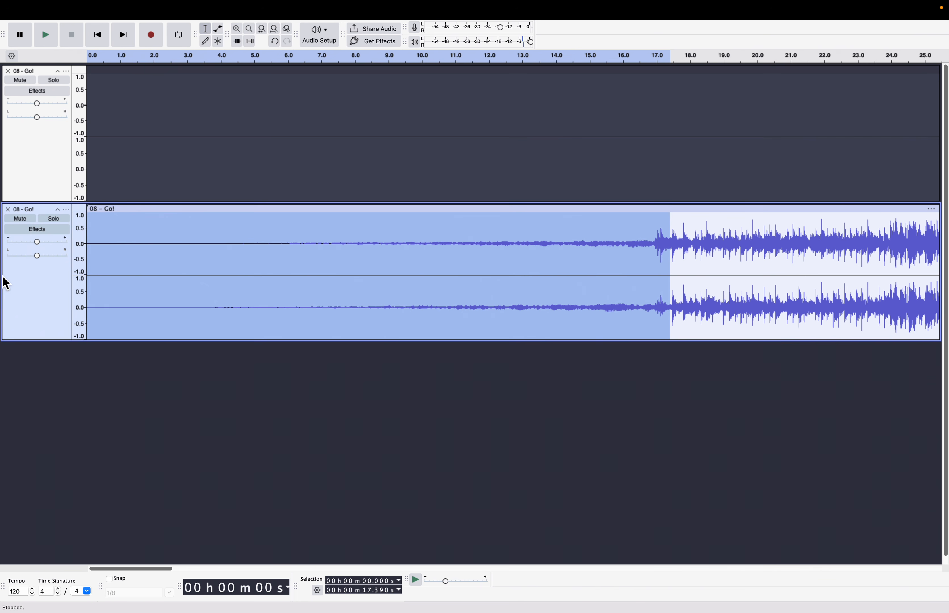
key(Delete)
Trim about 0.059 s off the start of the track, up to the first beat, and play the result from the beginning
scroll(108, 282, up, 4)
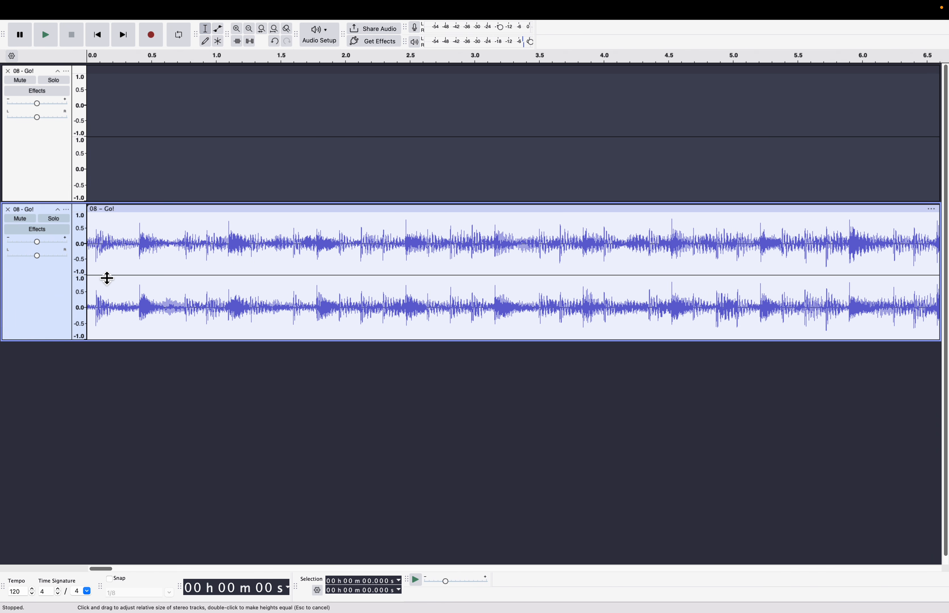
scroll(106, 270, up, 3)
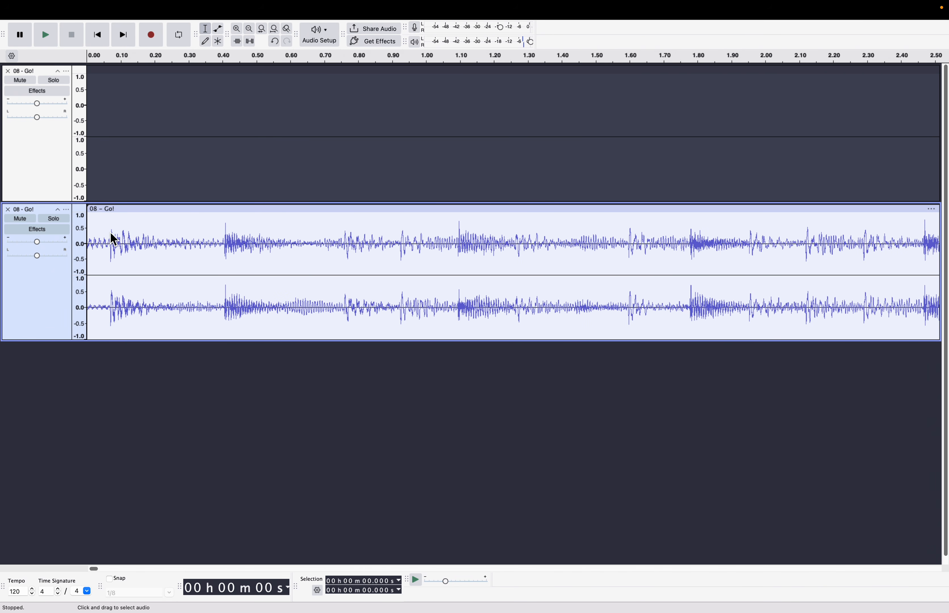
drag(106, 287, 52, 280)
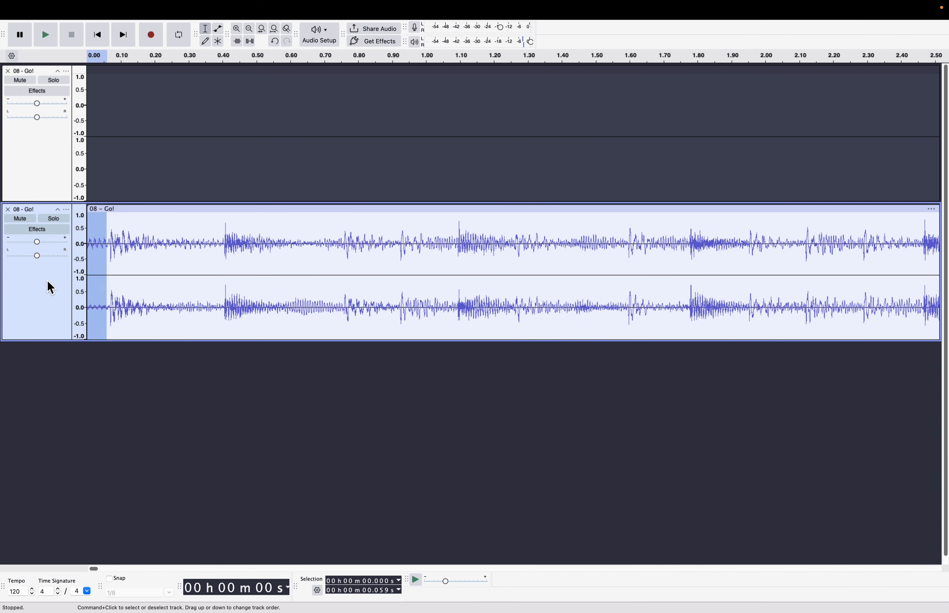
key(Delete)
key(space)
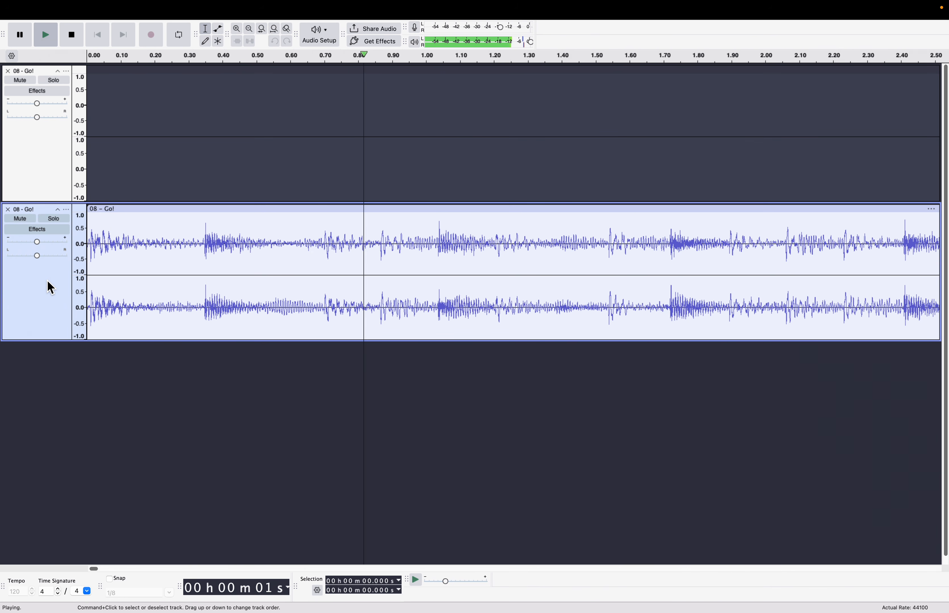
key(space)
key(space)
key(space)
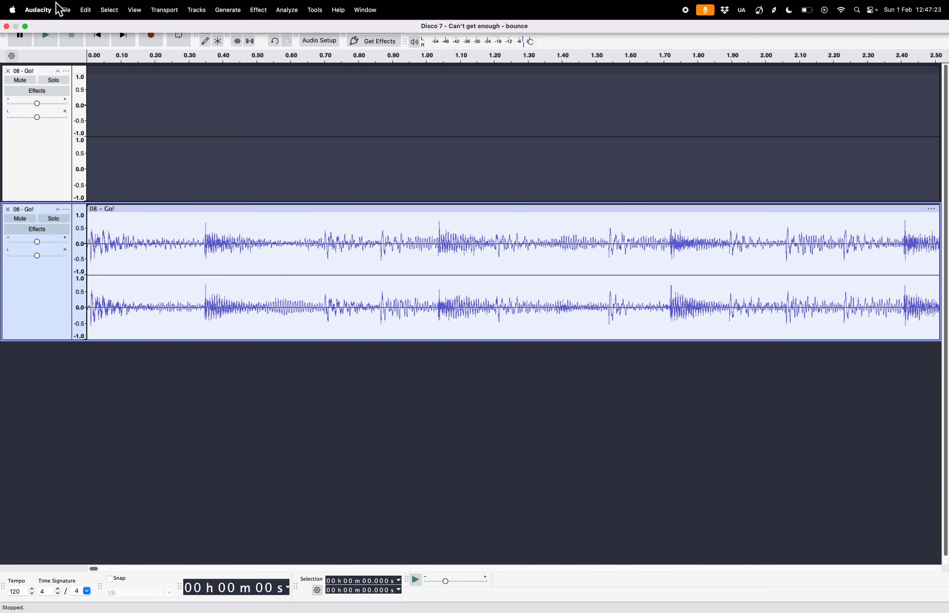
Export the project as an MP3 file named Go Trimmed in the Liberation Tutorials folder in Dropbox
click(69, 9)
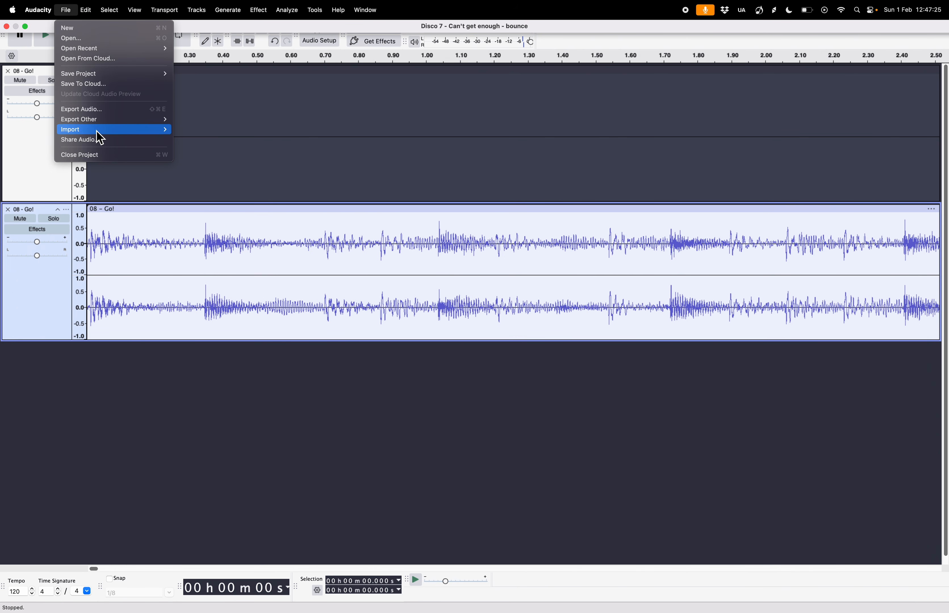
click(102, 111)
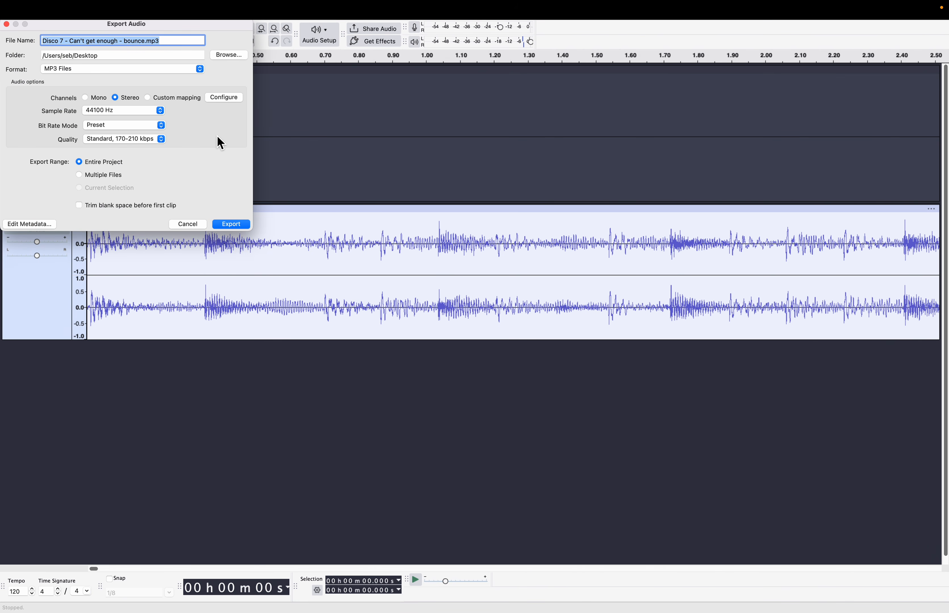
click(243, 57)
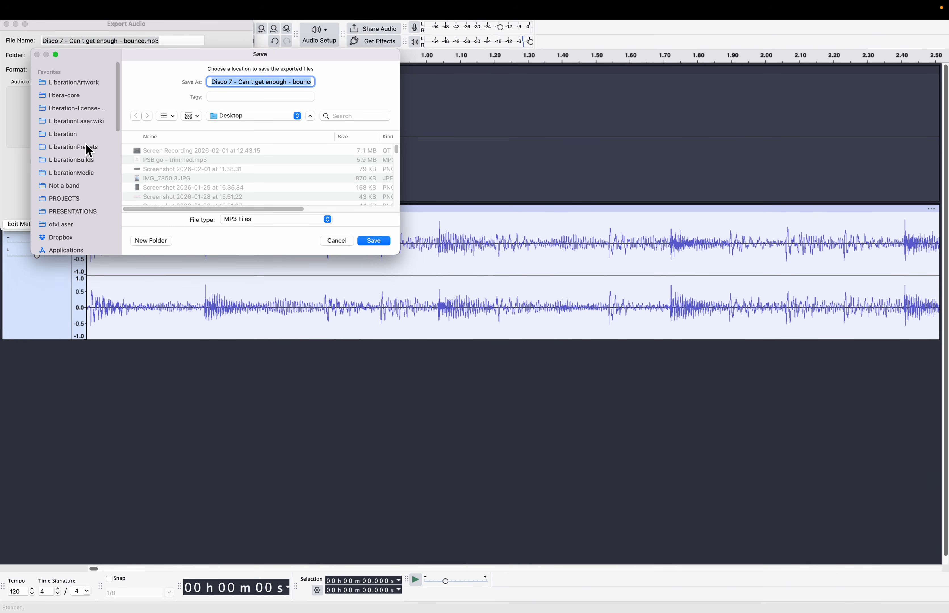
click(78, 240)
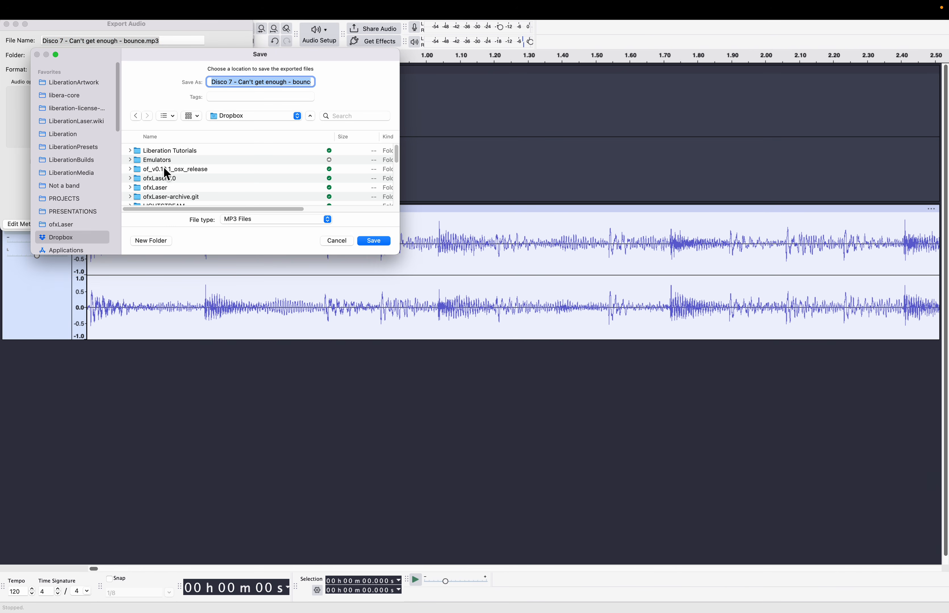
double_click(177, 152)
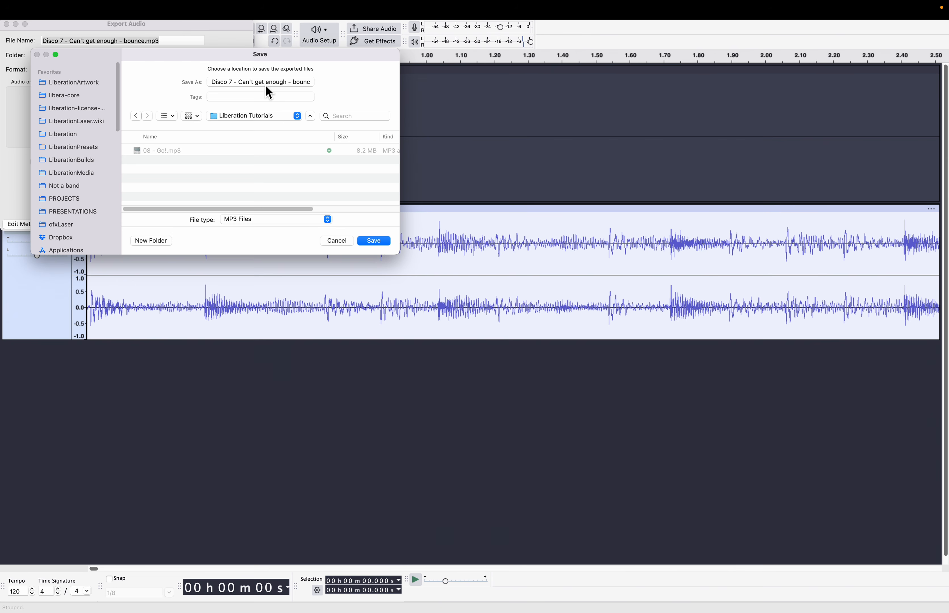
text(o Trimm)
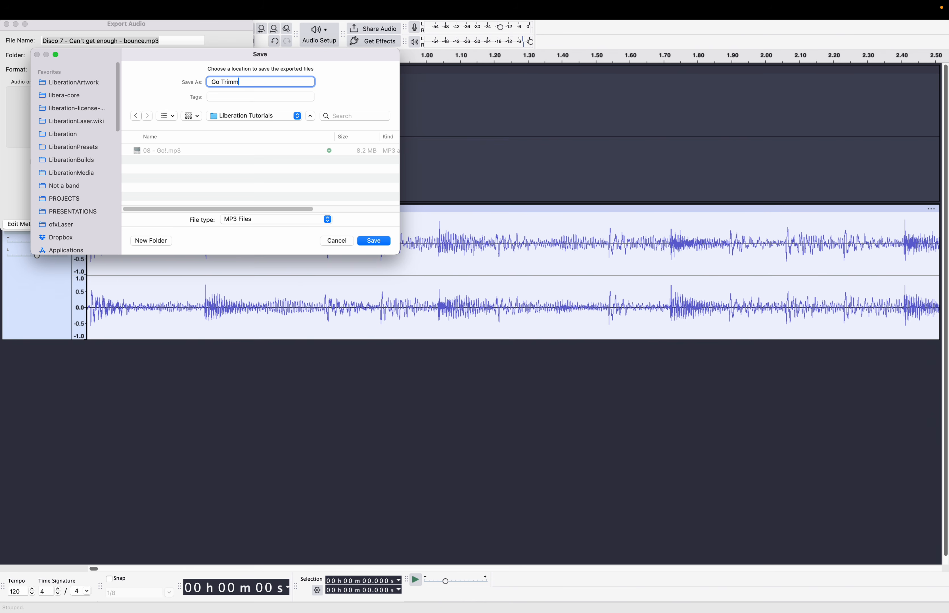
key(Return)
click(238, 224)
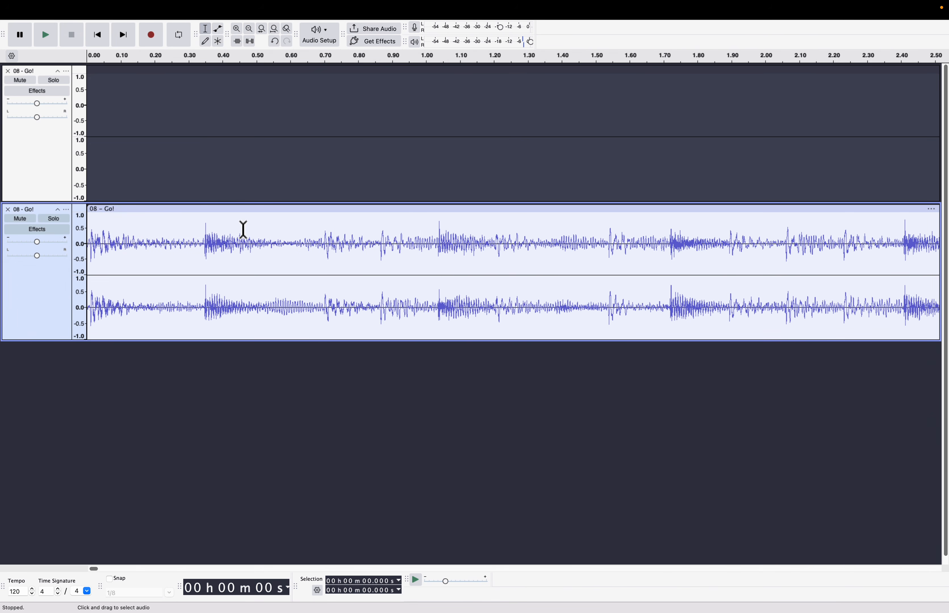
Switch to Liberation and import Go Trimmed.mp3 into the timeline as a separate audio clip below 08 - Go!.mp3
key(ctrl+Left)
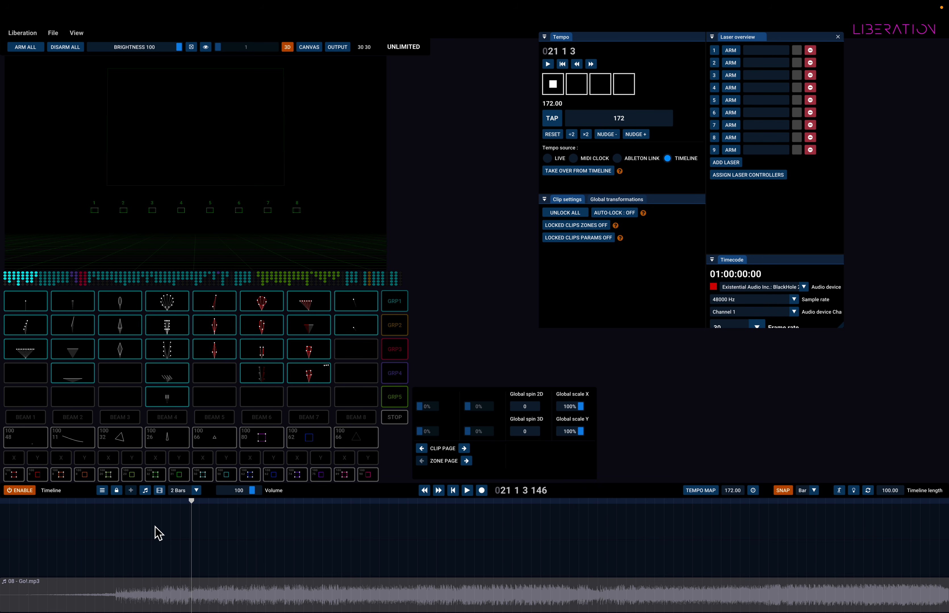
click(145, 491)
double_click(251, 140)
click(206, 594)
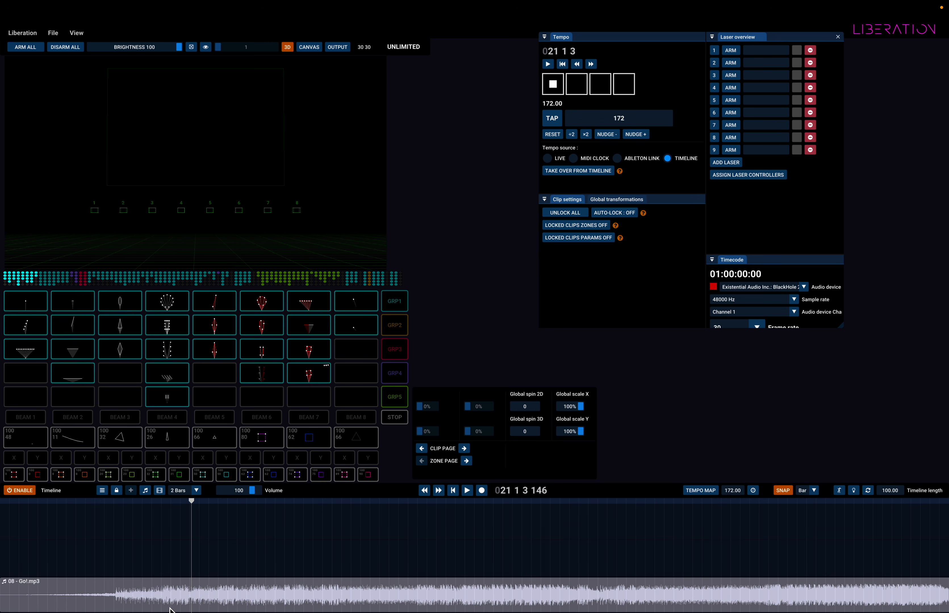
drag(210, 597, 209, 575)
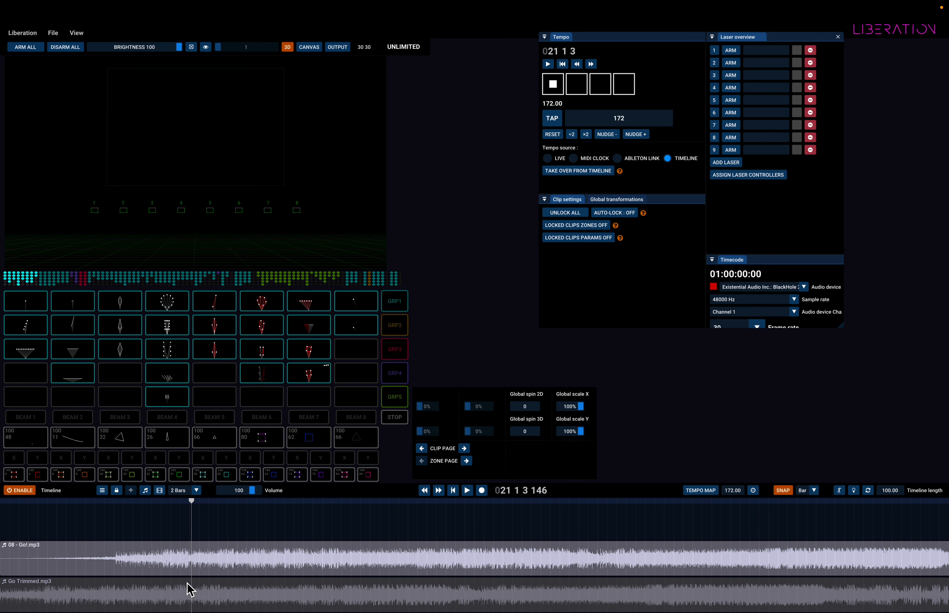
Disable the original 08 - Go!.mp3 audio clip in the timeline
right_click(206, 570)
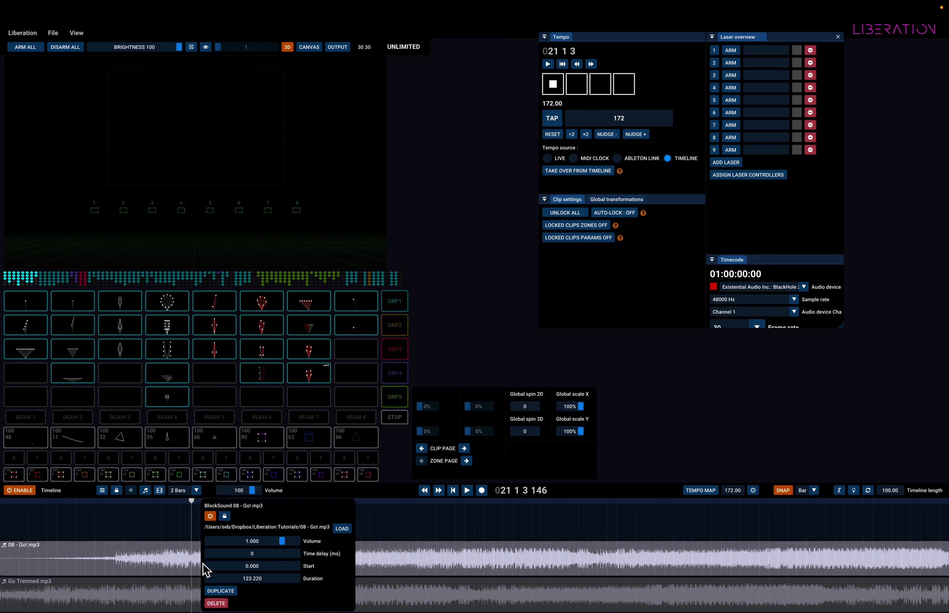
click(214, 517)
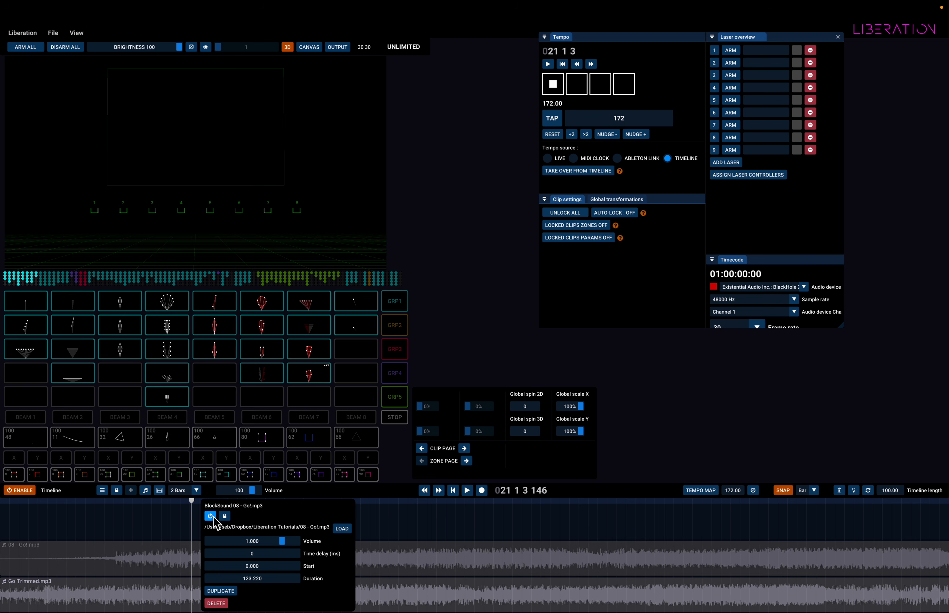
click(68, 510)
Play the timeline repeatedly from its start to compare the trimmed song with the beat indicator
click(68, 505)
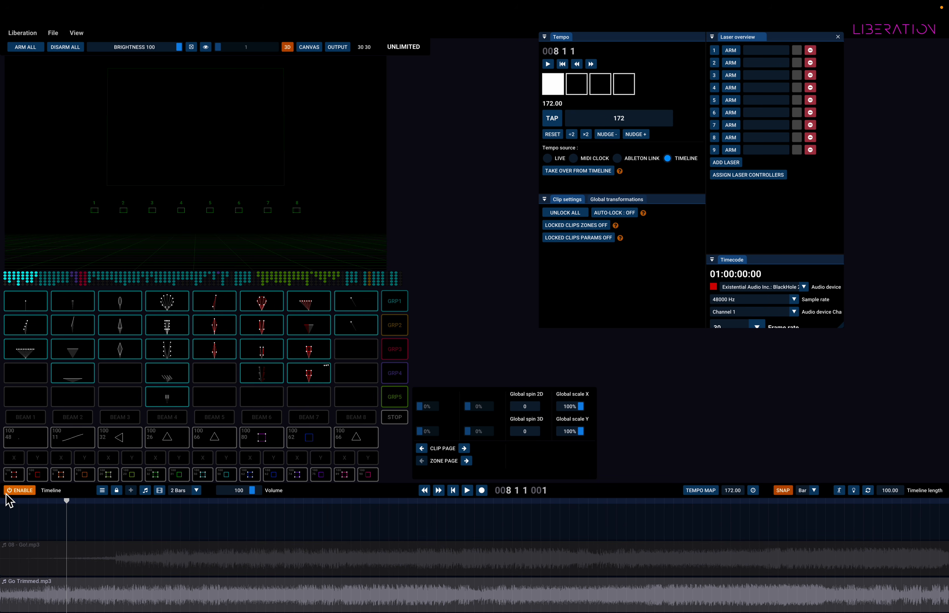
click(455, 491)
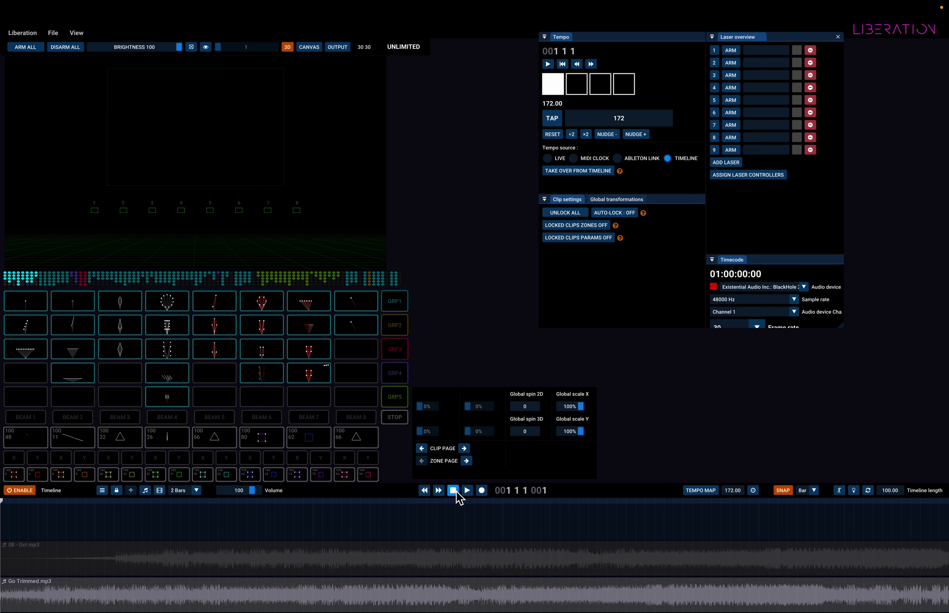
key(space)
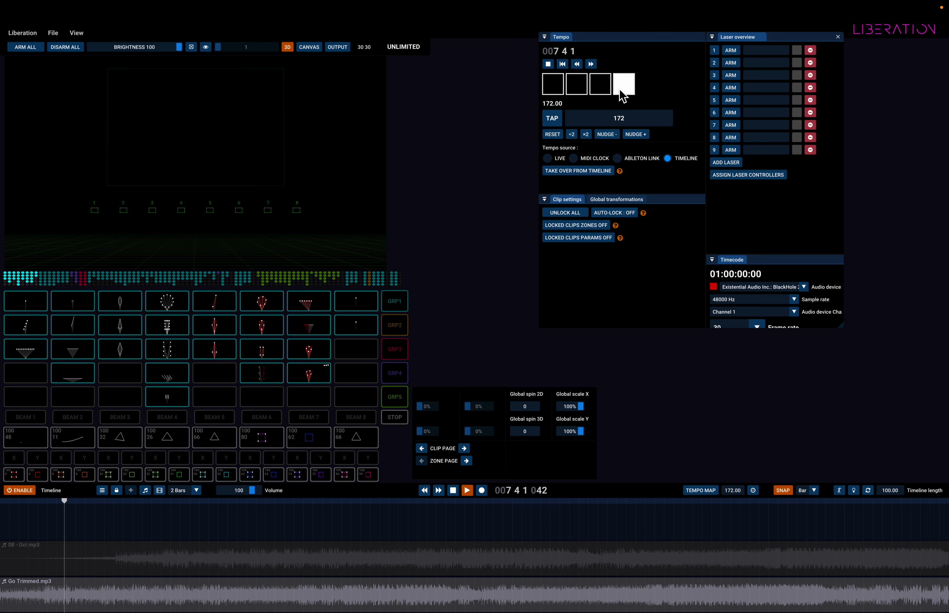
key(space)
click(547, 64)
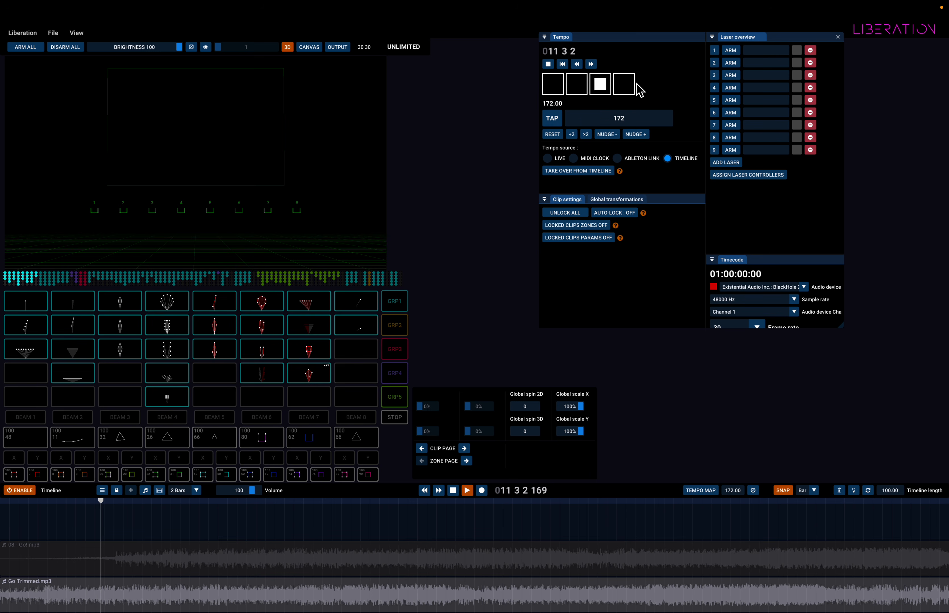
key(space)
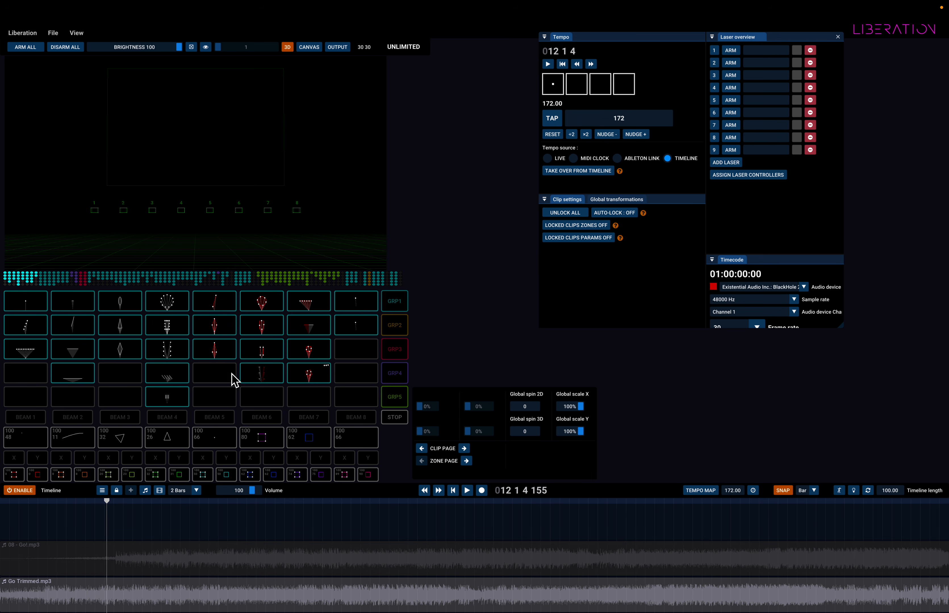
click(453, 491)
click(470, 494)
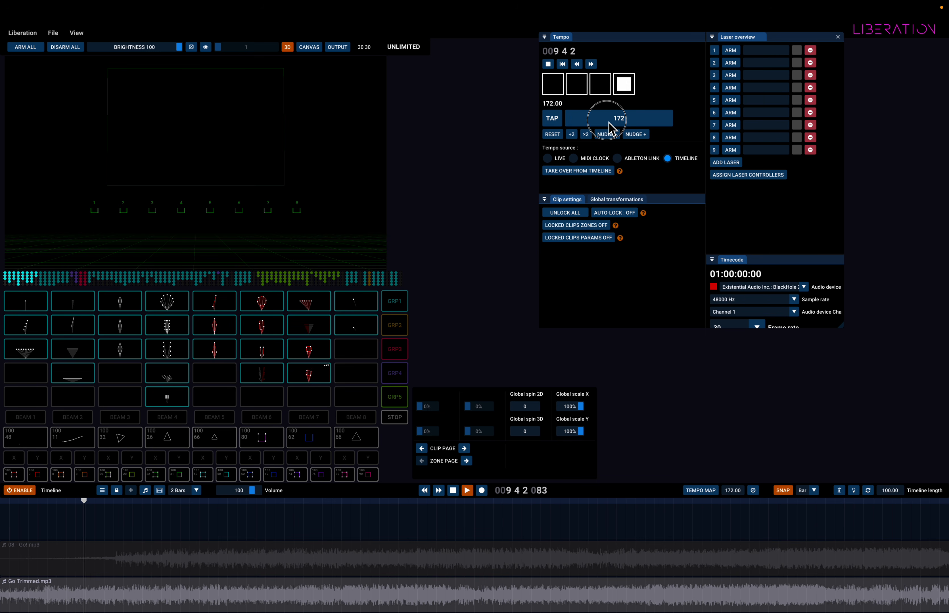
Set the timeline tempo to 174 while the song plays
click(738, 492)
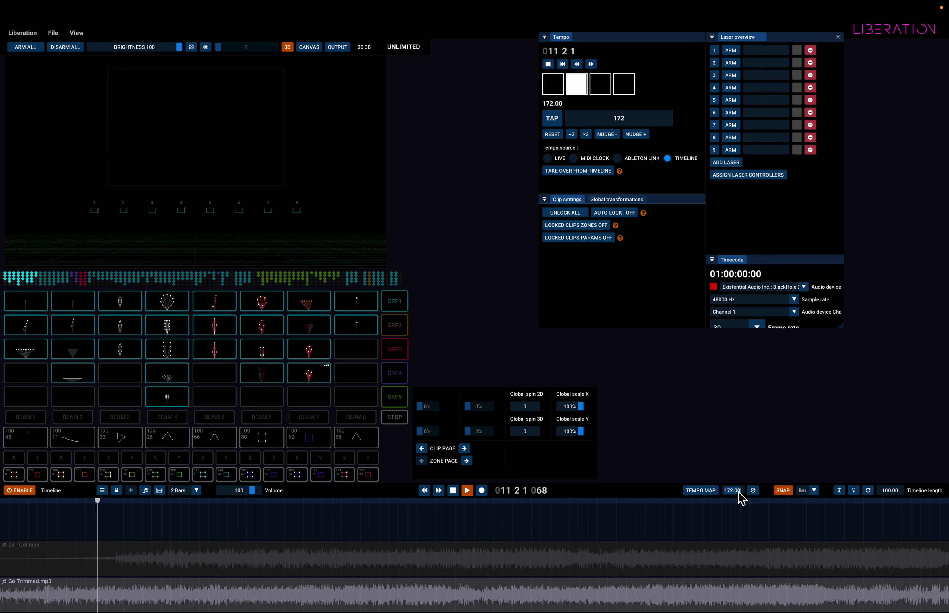
text(174)
key(Return)
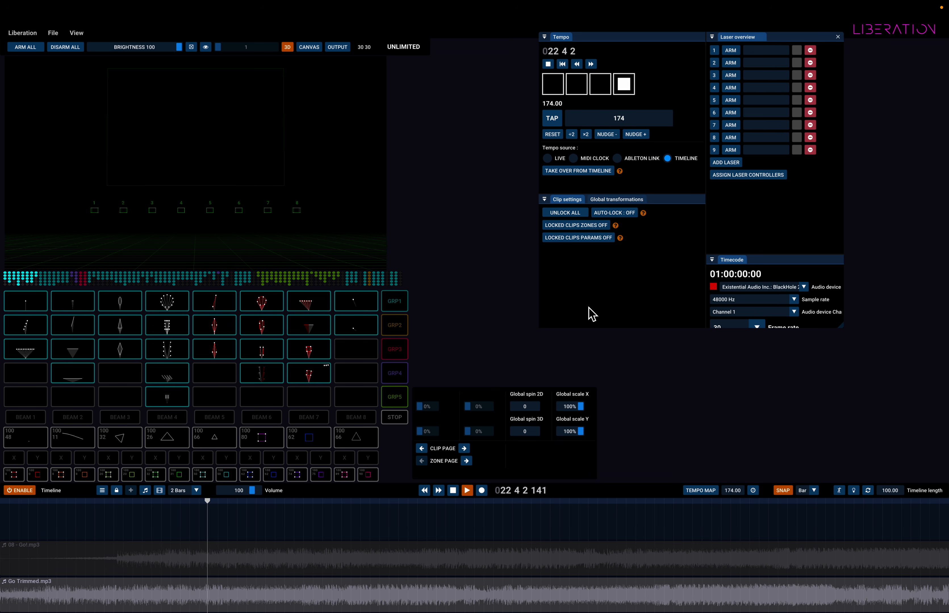
Set the timeline tempo to 175
click(736, 492)
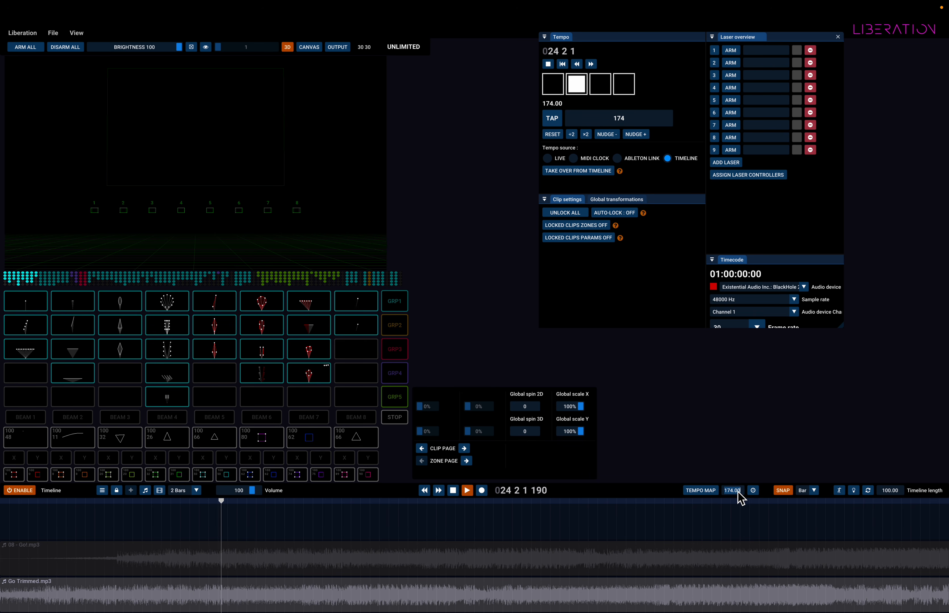
text(175)
key(Return)
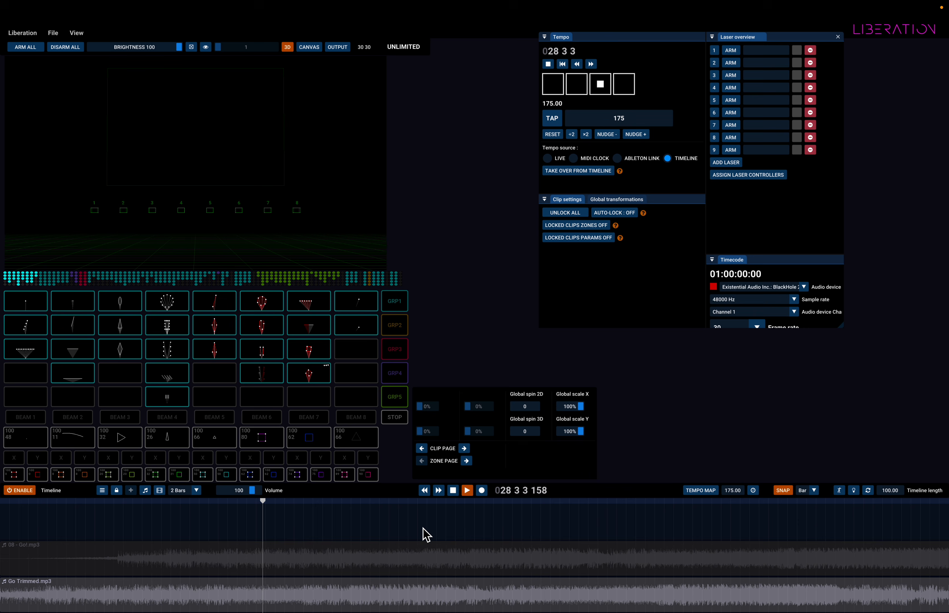
Enlarge the timeline area so that its audio tracks are displayed taller
scroll(266, 543, up, 6)
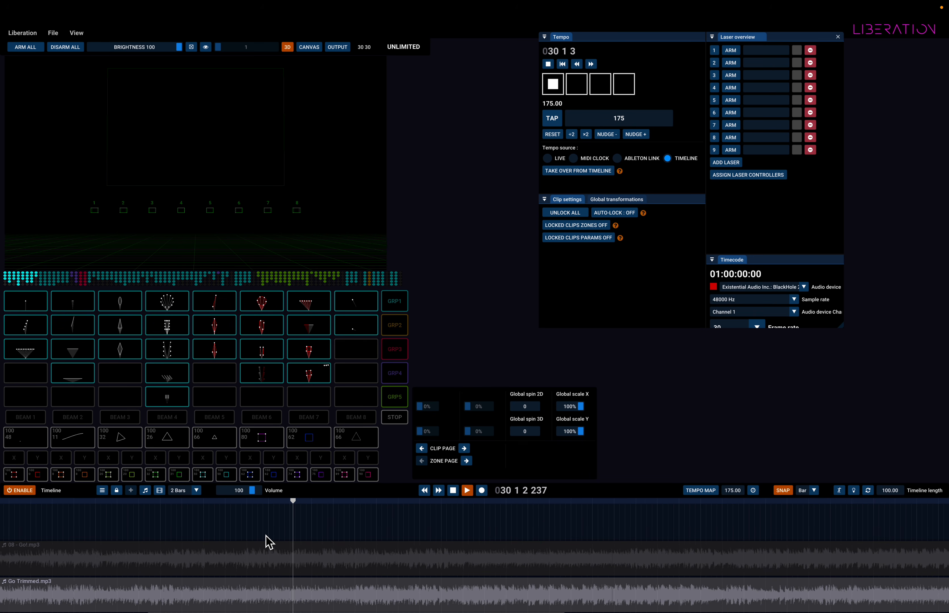
scroll(266, 536, up, 4)
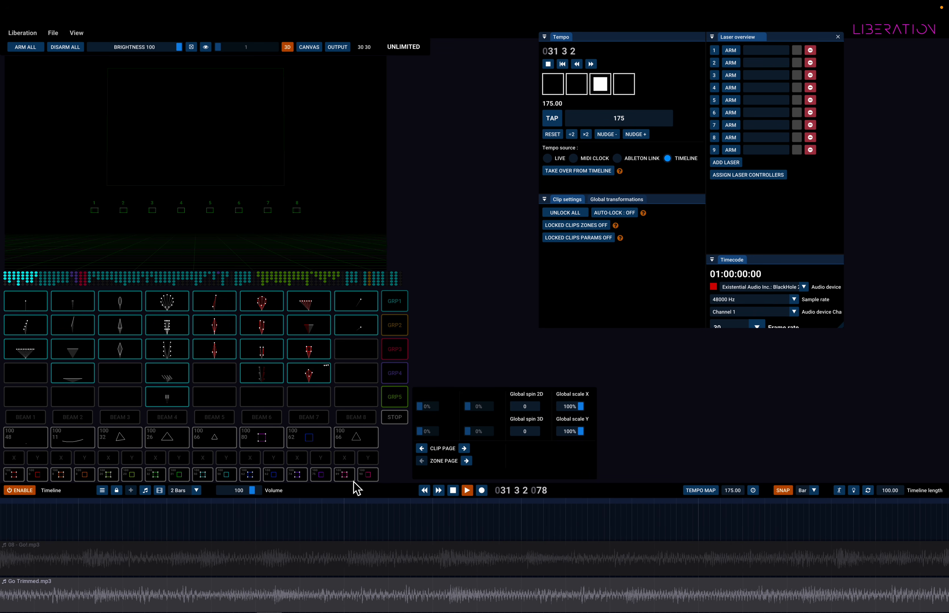
click(353, 464)
drag(356, 466, 361, 394)
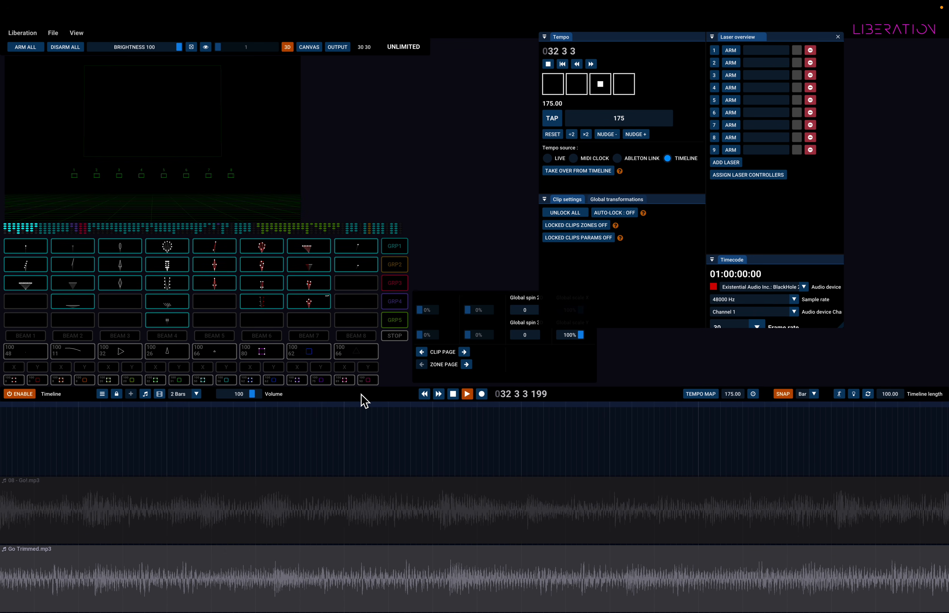
Delete the disabled 08 - Go!.mp3 clip and the empty tracks above the Go Trimmed.mp3 track
right_click(320, 503)
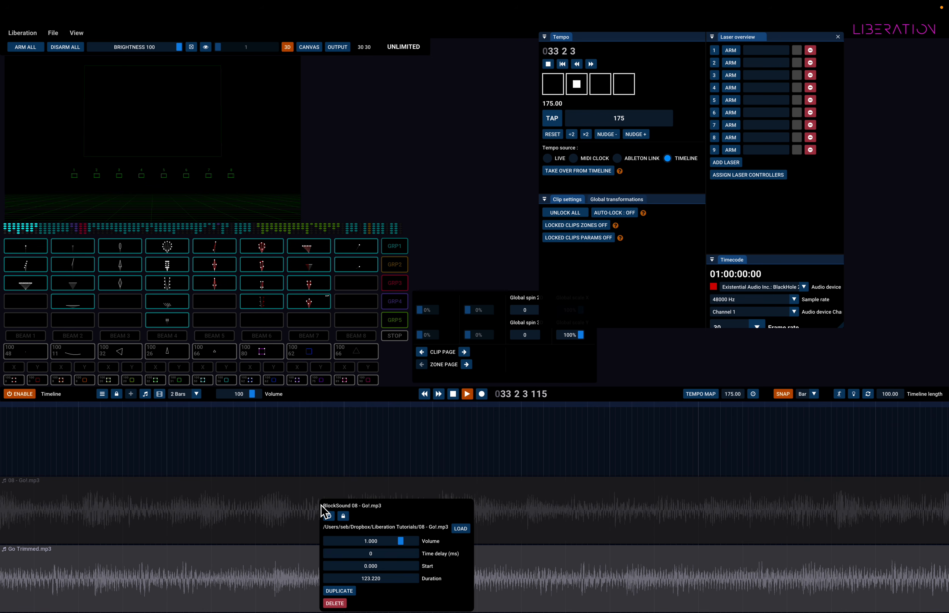
click(336, 602)
right_click(361, 463)
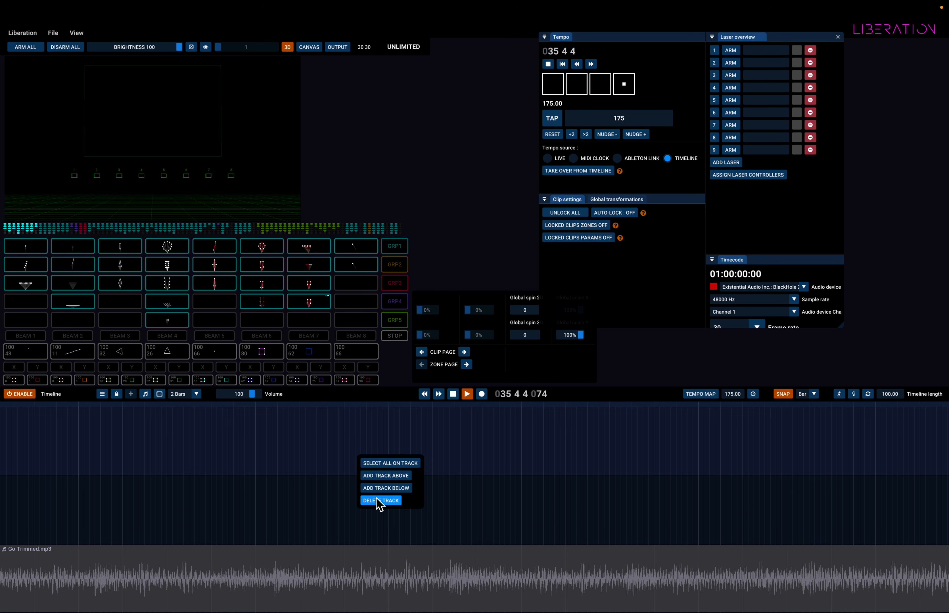
click(383, 505)
right_click(375, 466)
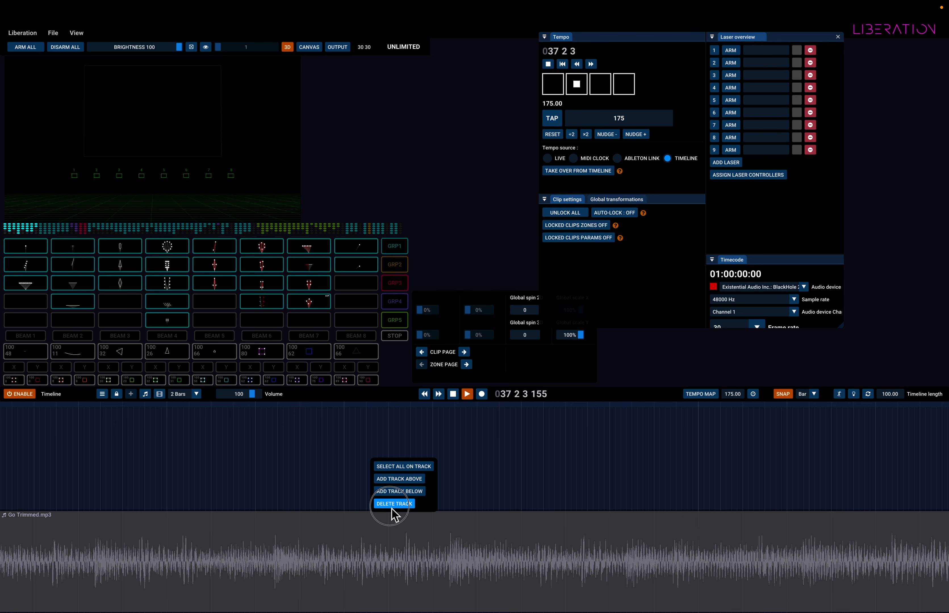
click(391, 504)
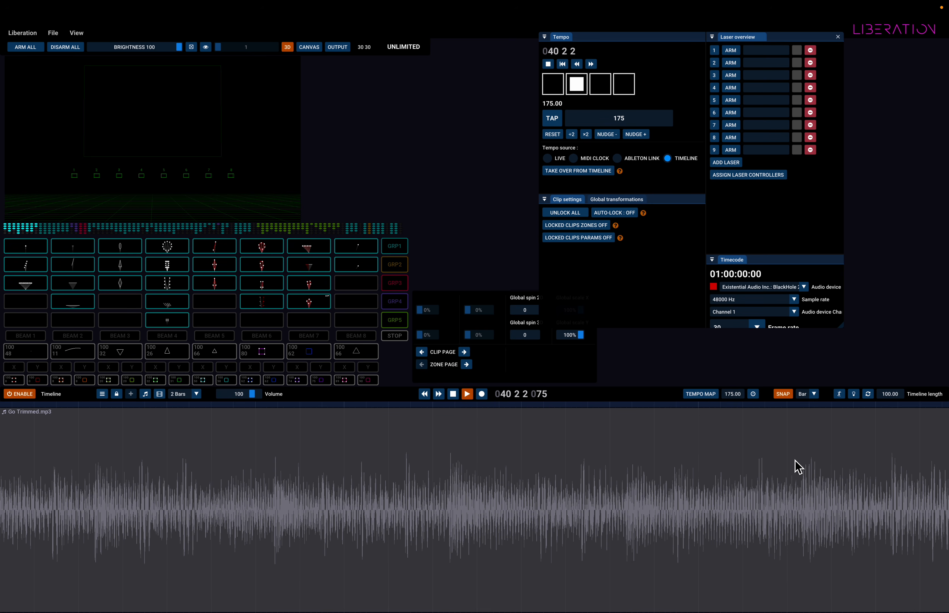
Lower the timeline volume to 39 and turn on the timeline metronome
drag(225, 403, 233, 403)
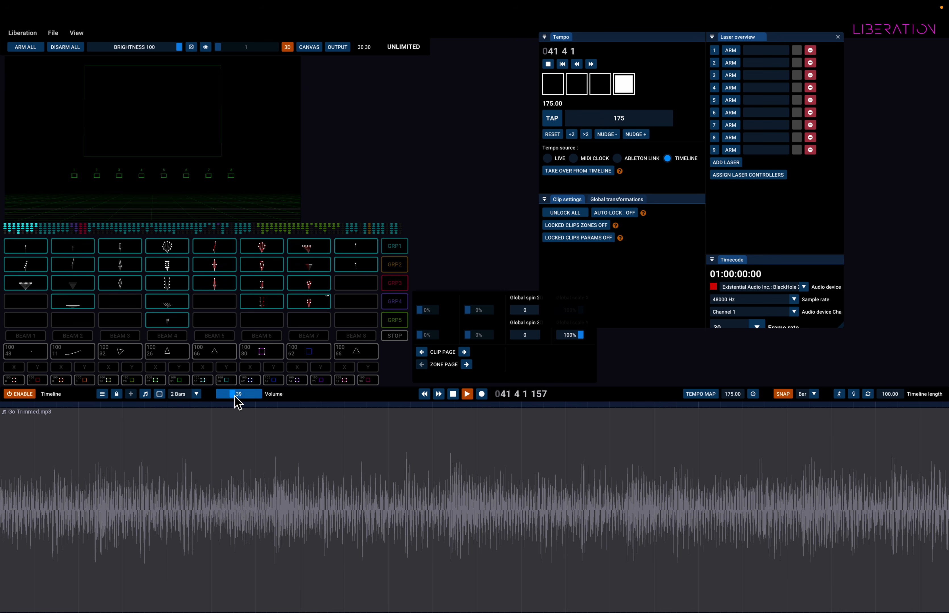
click(840, 395)
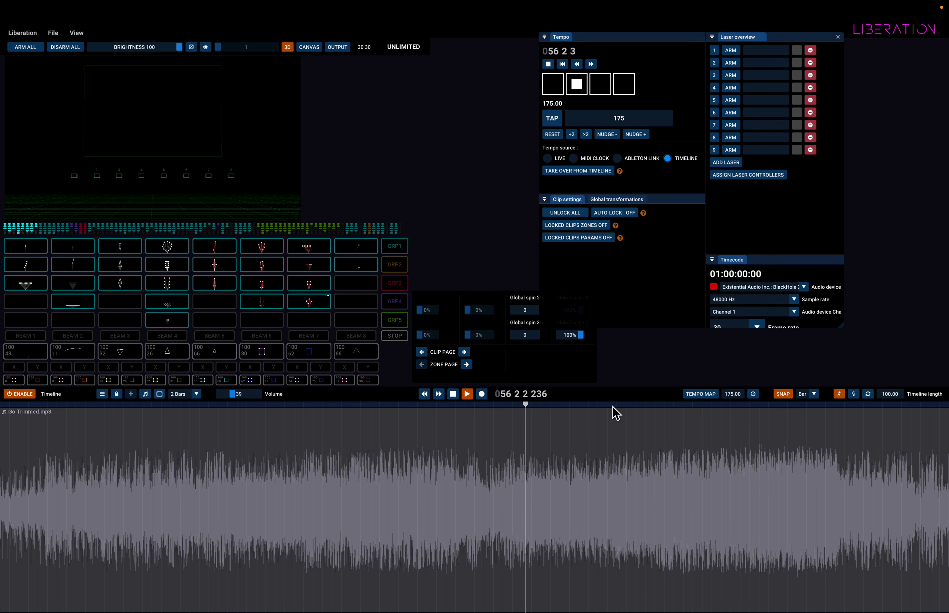
Play Go Trimmed.mp3 from several positions to check that the beat stays in sync across the song, and stop playback
click(725, 407)
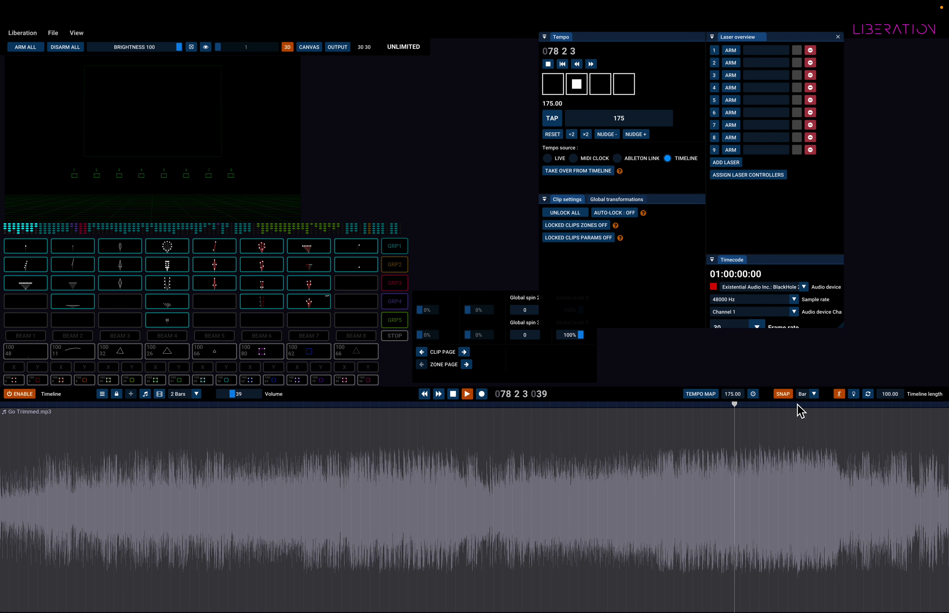
click(806, 407)
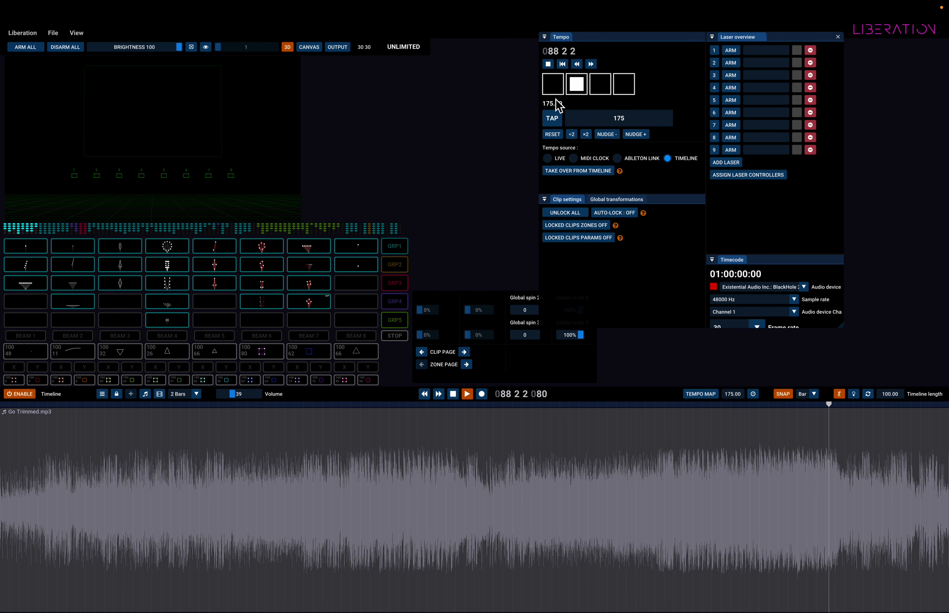
click(645, 407)
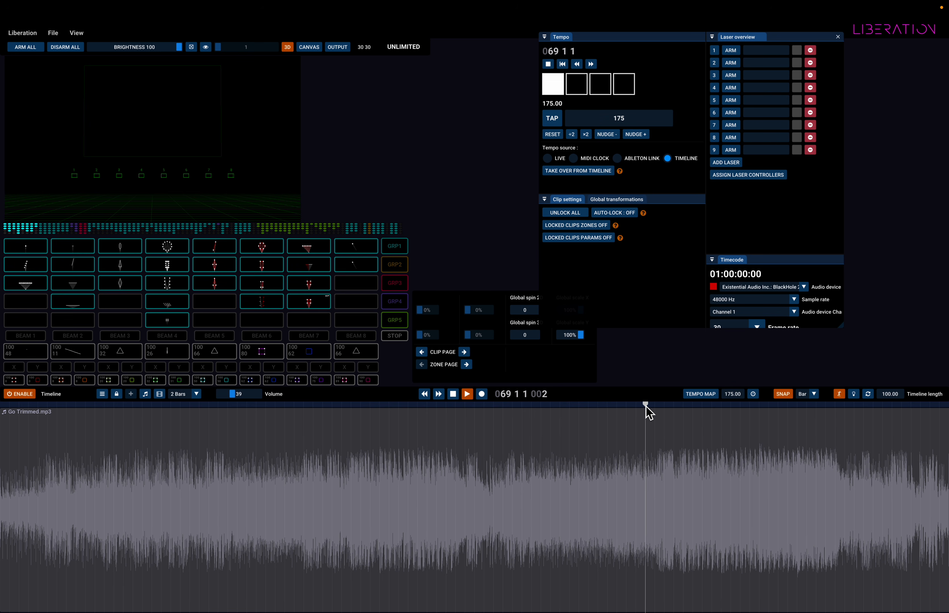
click(522, 407)
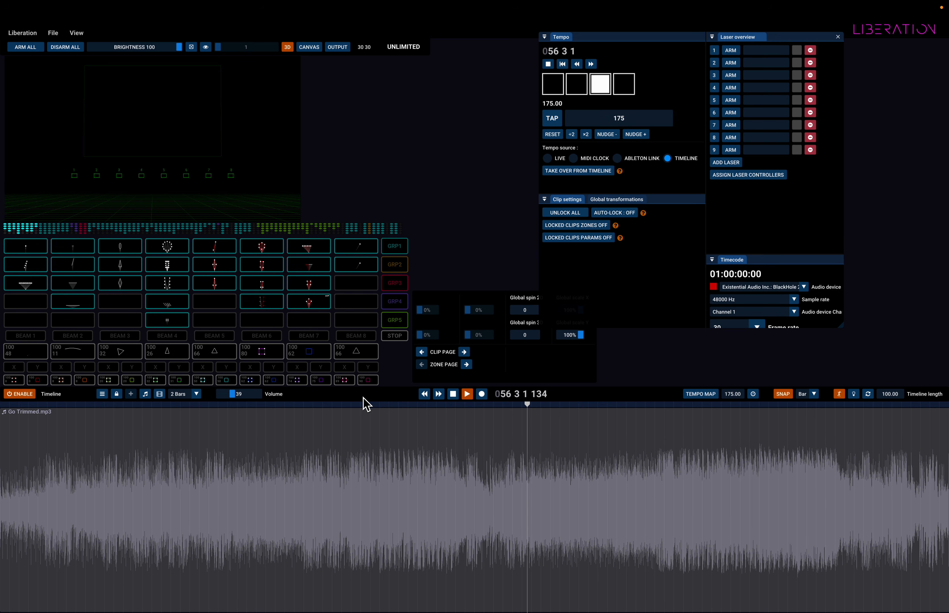
click(351, 407)
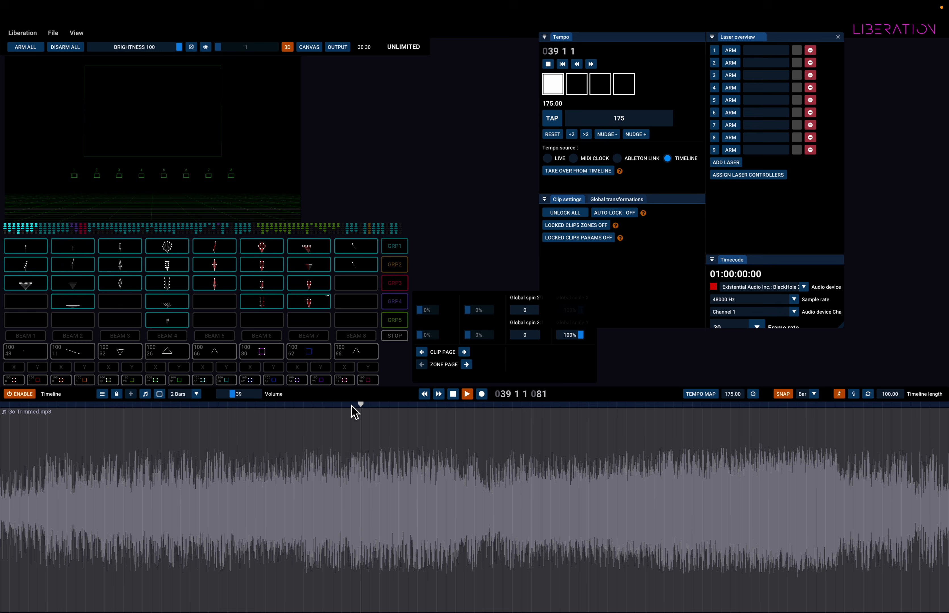
key(space)
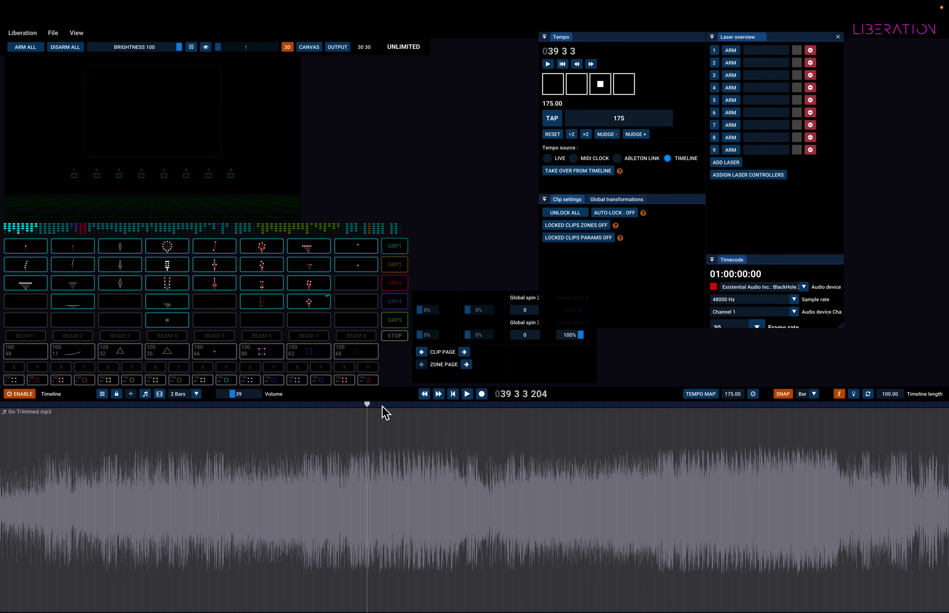
Play the song and trigger several different laser clips in the clip grid to preview them against the beat
key(space)
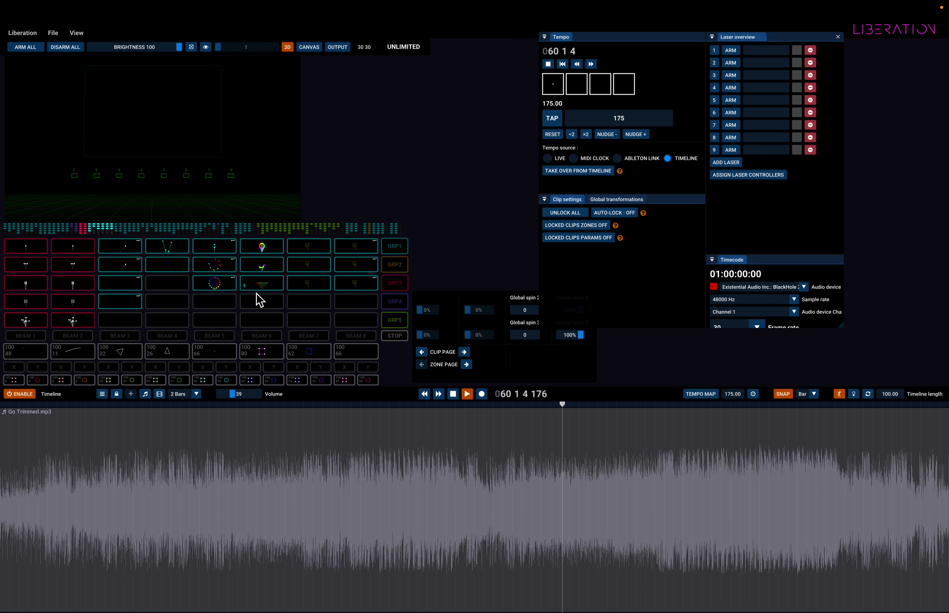
click(177, 256)
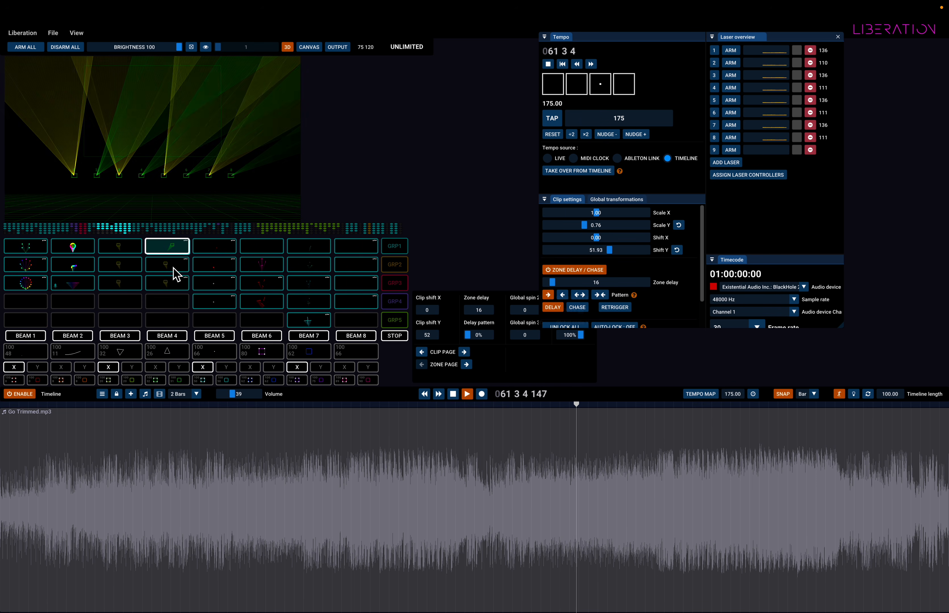
click(223, 246)
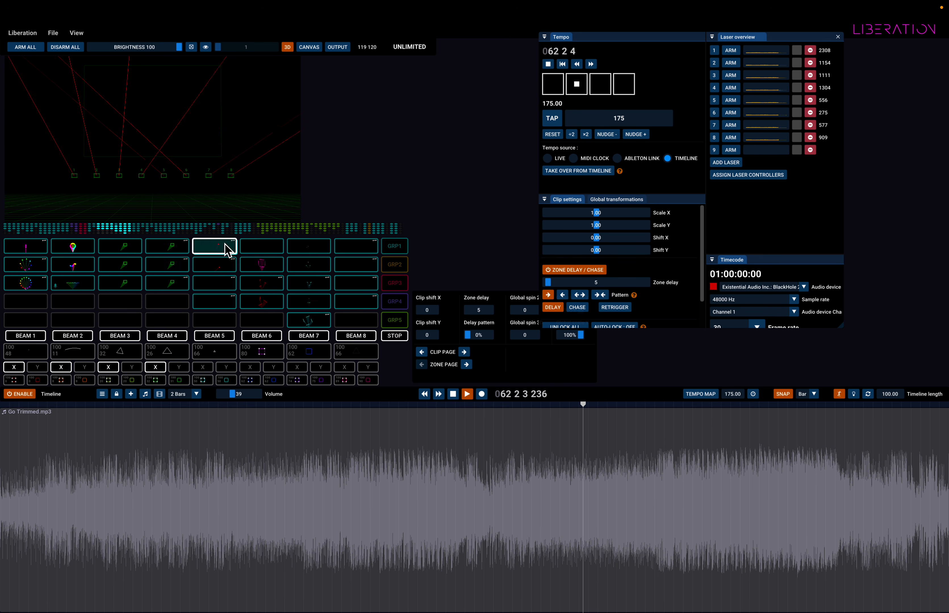
click(359, 248)
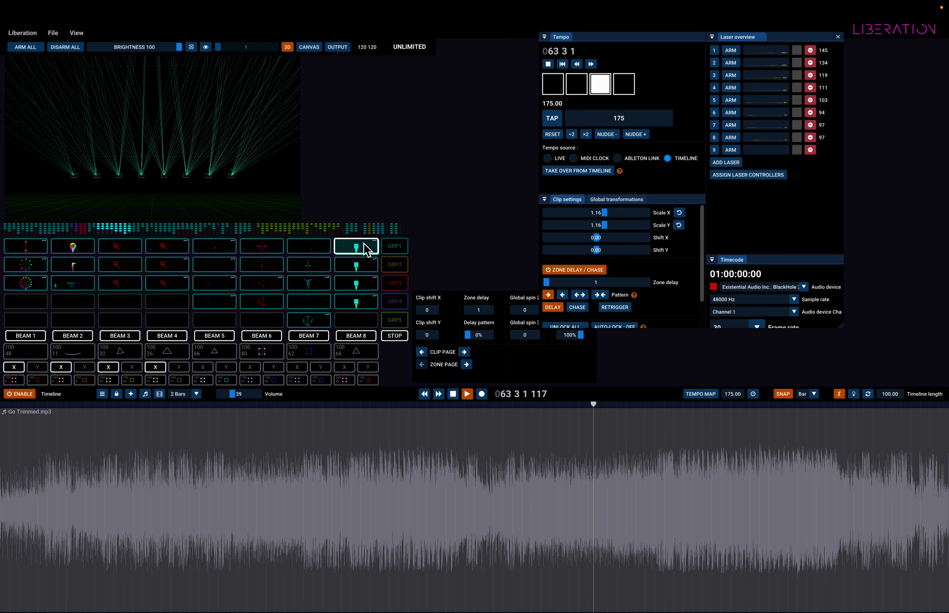
click(360, 266)
Preview more laser clips from further along the clip grid, ending with the red beam clip, and stop playback
scroll(357, 284, right, 1)
scroll(359, 293, right, 2)
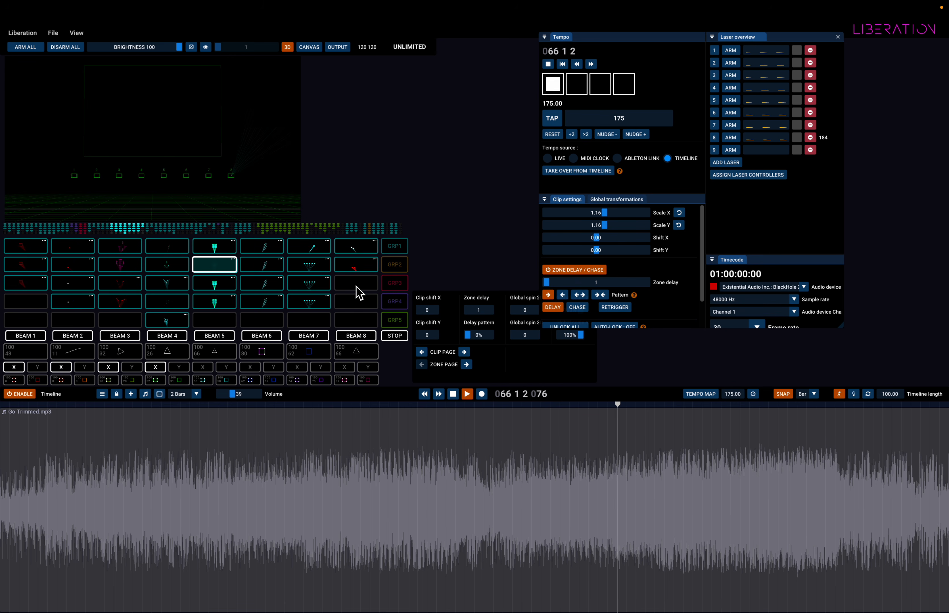
click(176, 265)
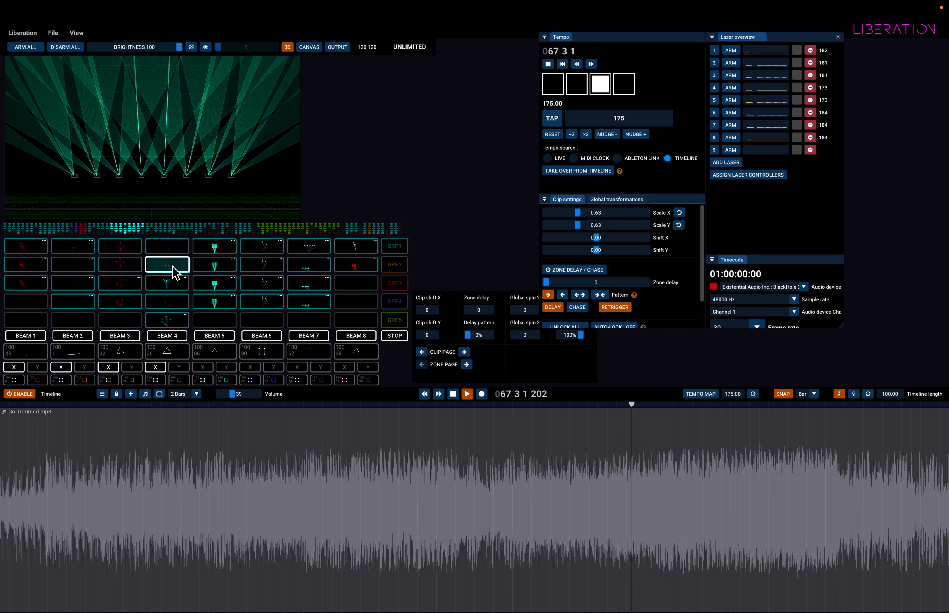
click(174, 286)
click(315, 250)
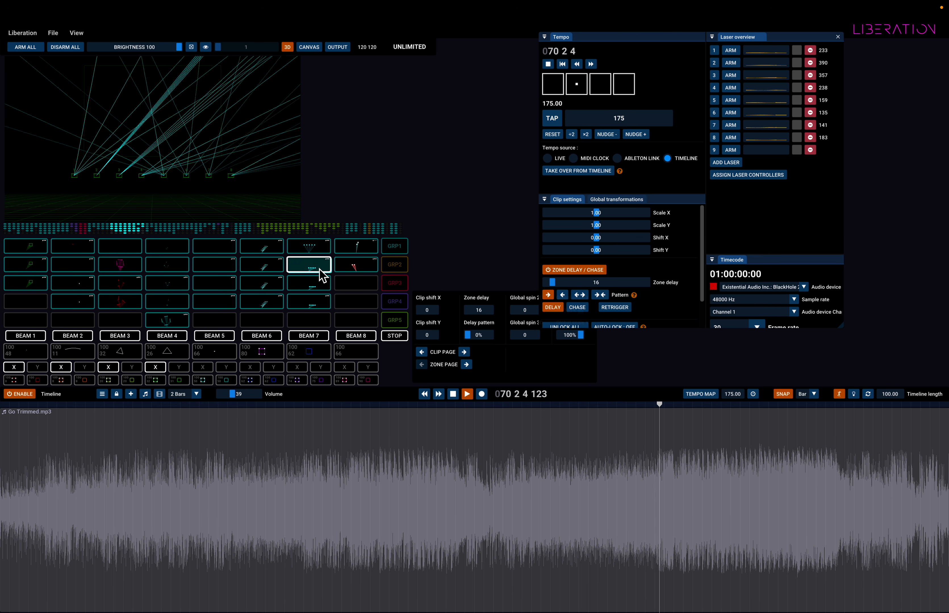
click(362, 271)
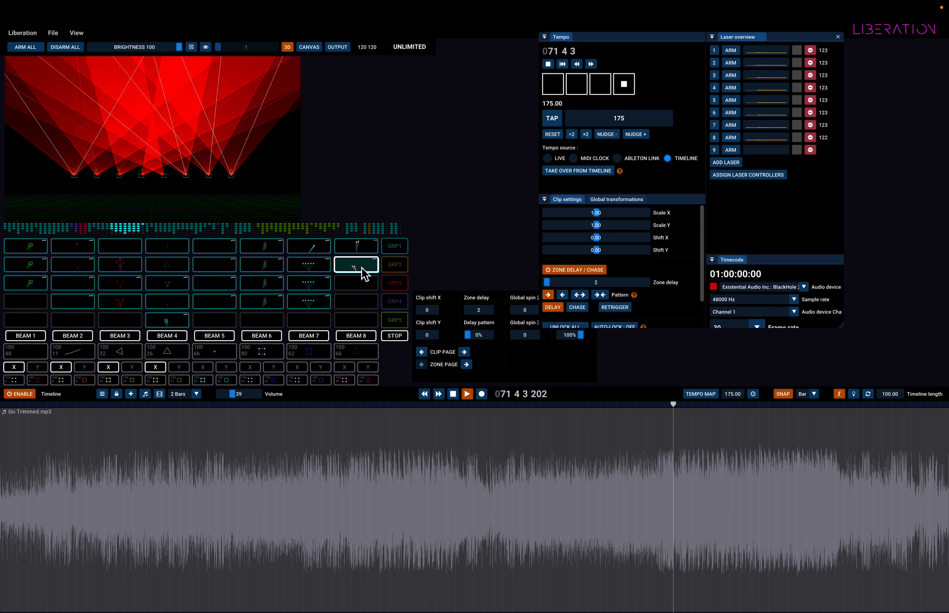
mouse_move(366, 352)
mouse_down()
mouse_move(359, 356)
mouse_move(364, 317)
mouse_move(361, 350)
mouse_up()
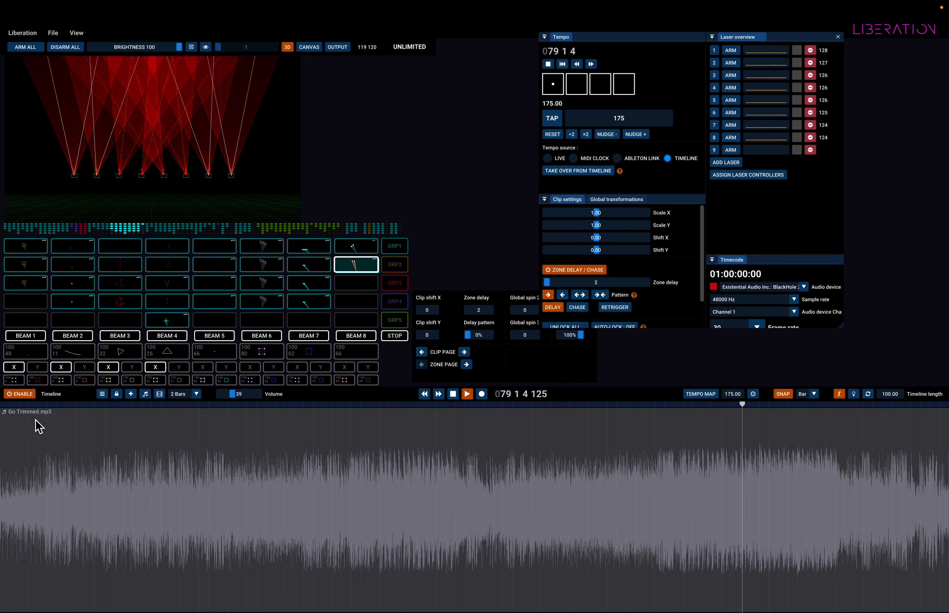
click(360, 268)
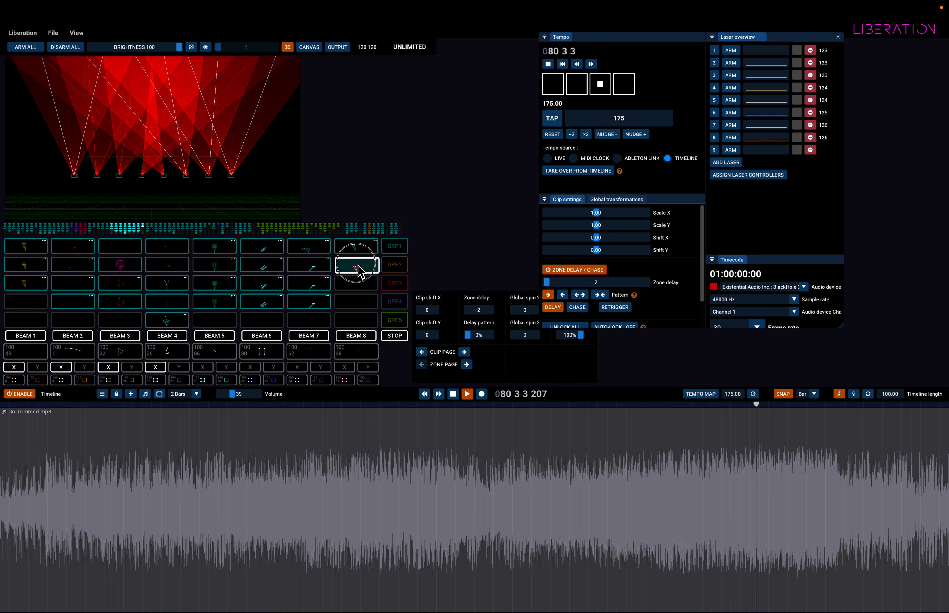
key(space)
Delete the Go Trimmed.mp3 clip from the timeline and import the original 08 - Go!.mp3 instead
right_click(295, 483)
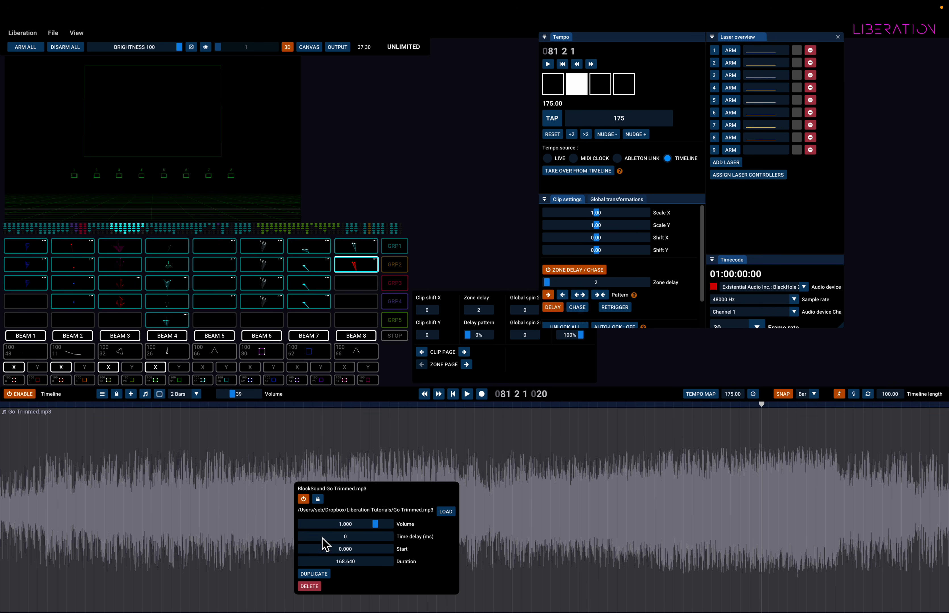
click(309, 586)
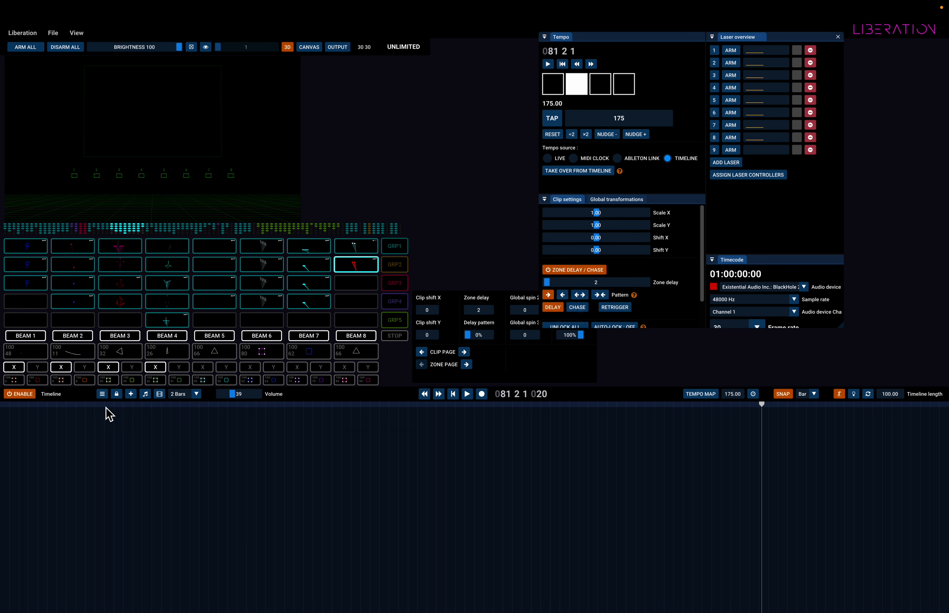
click(146, 394)
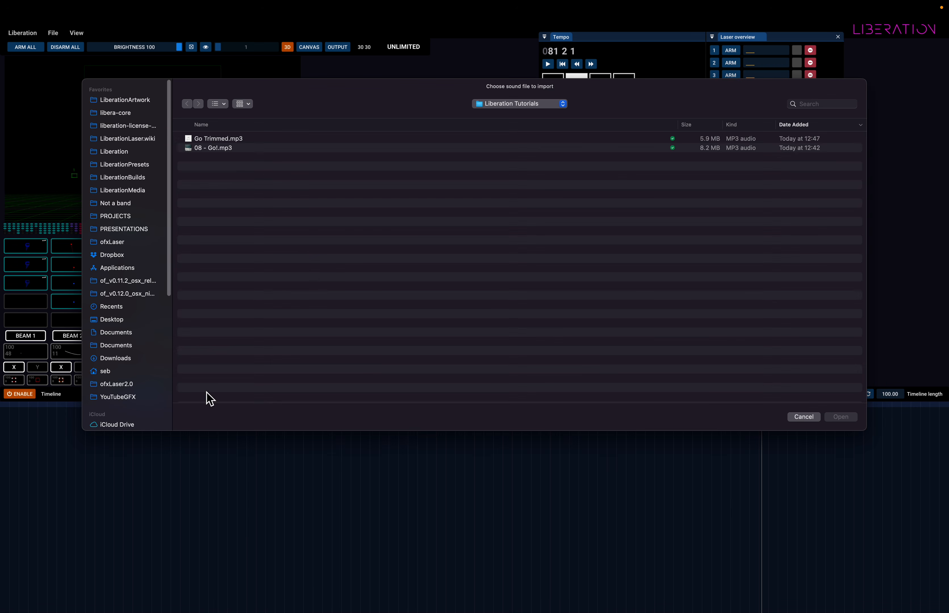
double_click(228, 150)
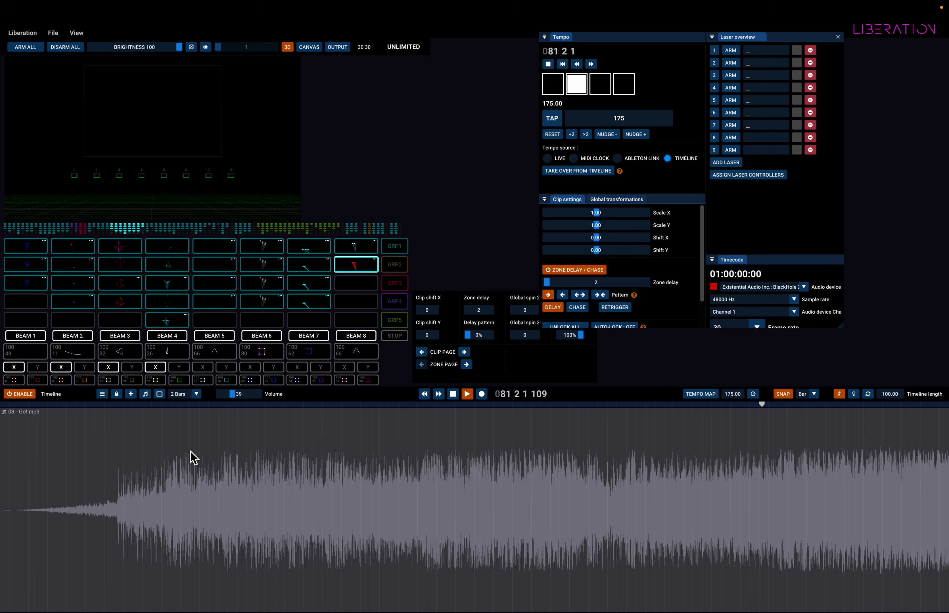
Play the untrimmed song from its quiet intro to compare its first beats with the beat indicator, and stop playback
click(88, 406)
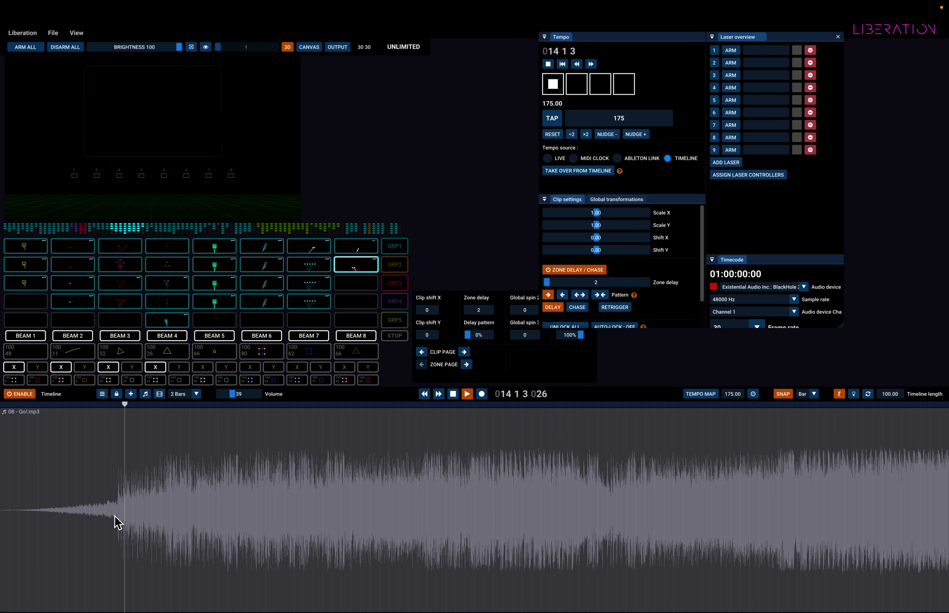
click(105, 406)
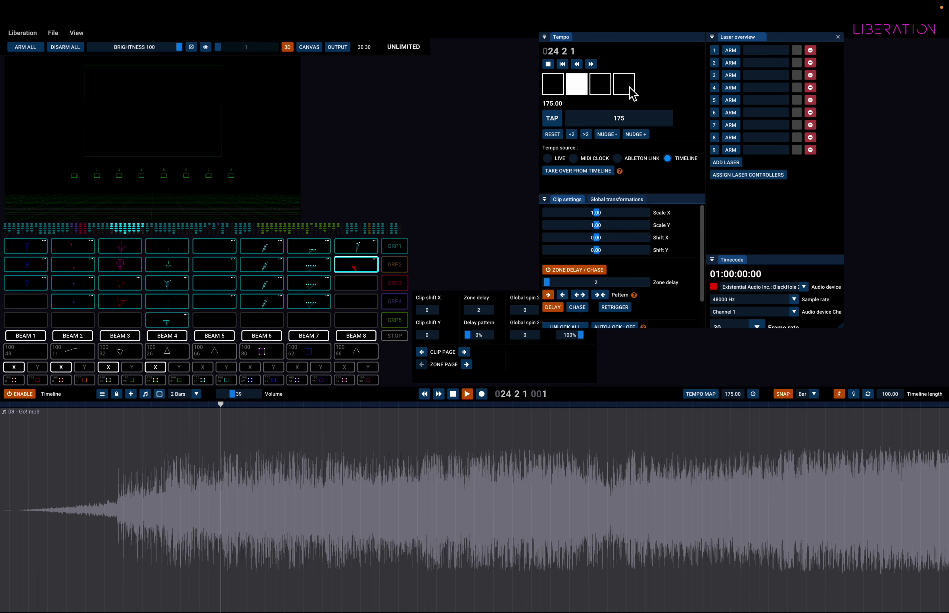
key(space)
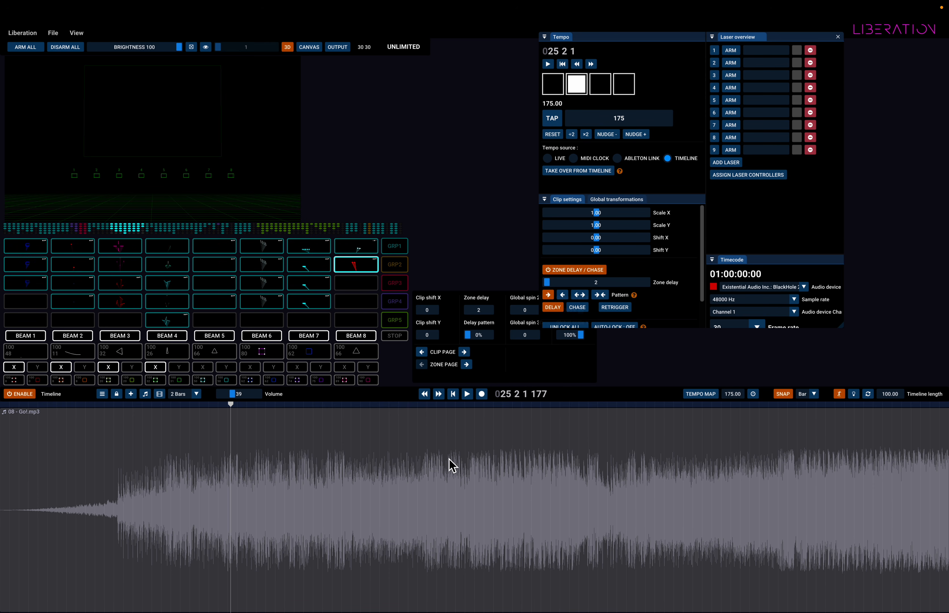
Set timeline snapping to Beat and shift the 08 - Go!.mp3 clip one beat later
click(813, 395)
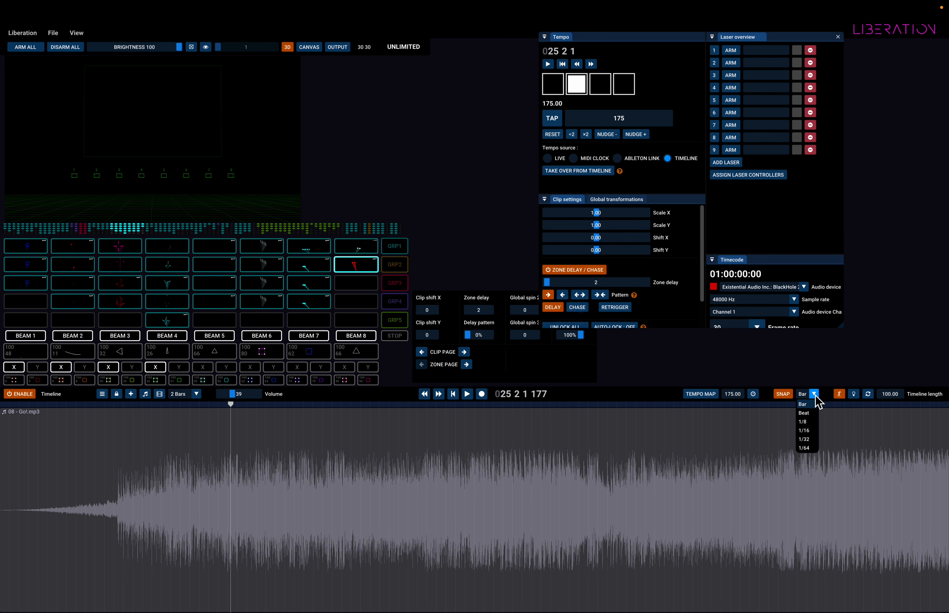
click(805, 414)
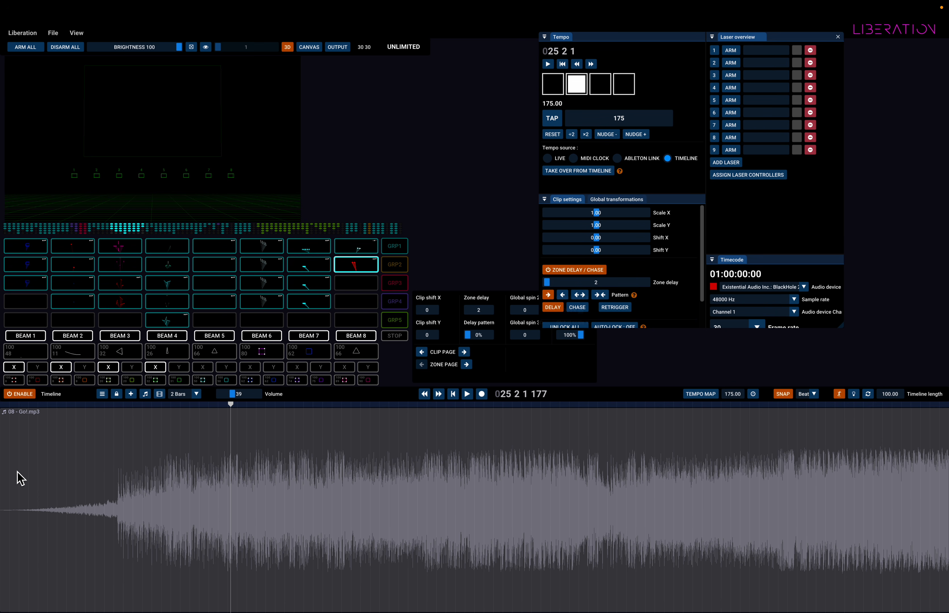
scroll(19, 479, up, 5)
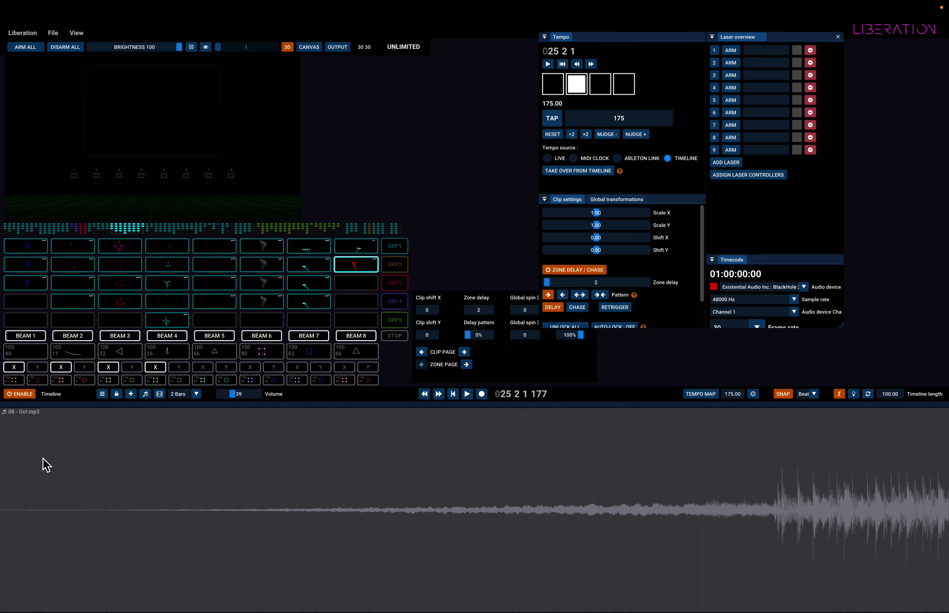
drag(44, 466, 54, 466)
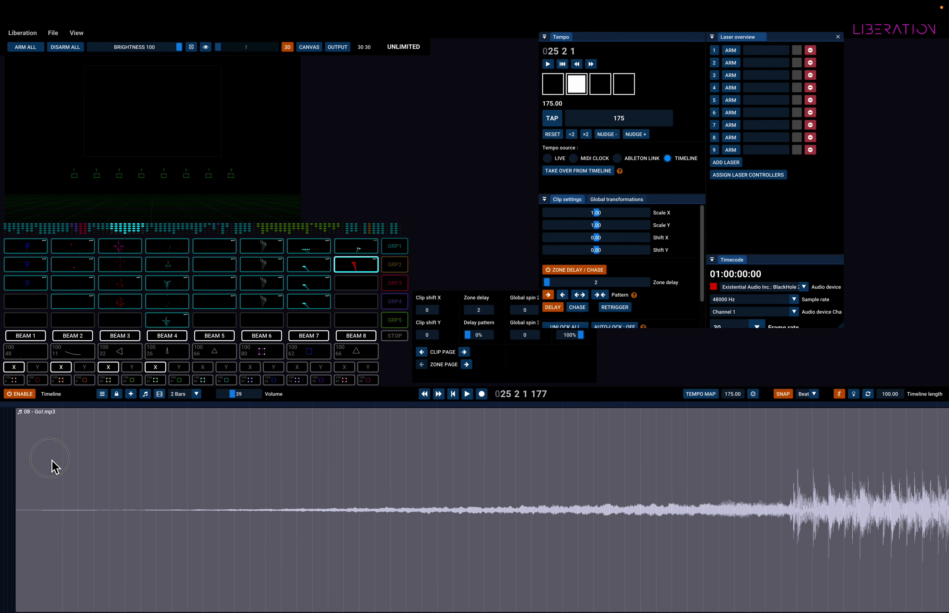
Play the shifted song from just before its first beats to check its alignment with the beat indicator
scroll(54, 467, down, 5)
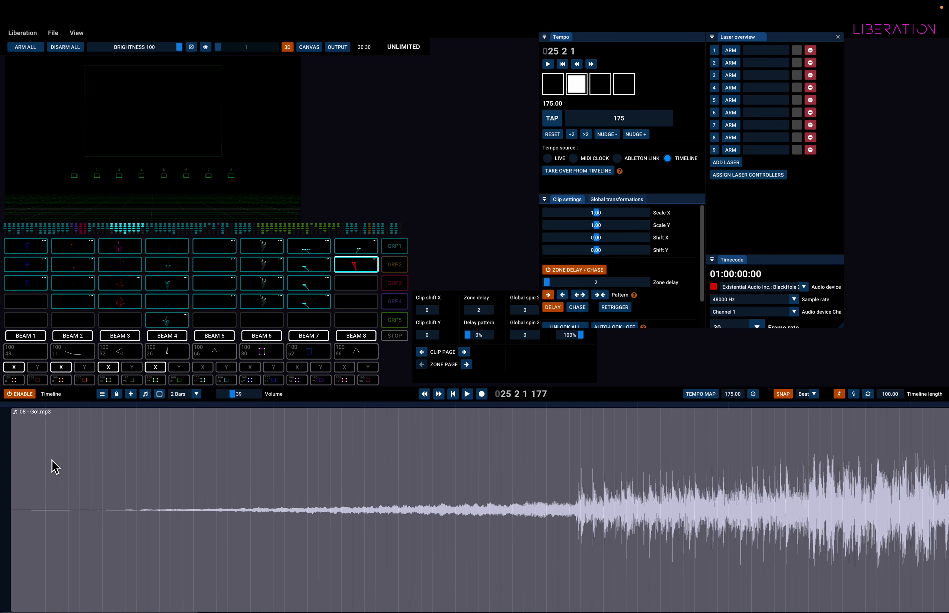
scroll(54, 467, down, 3)
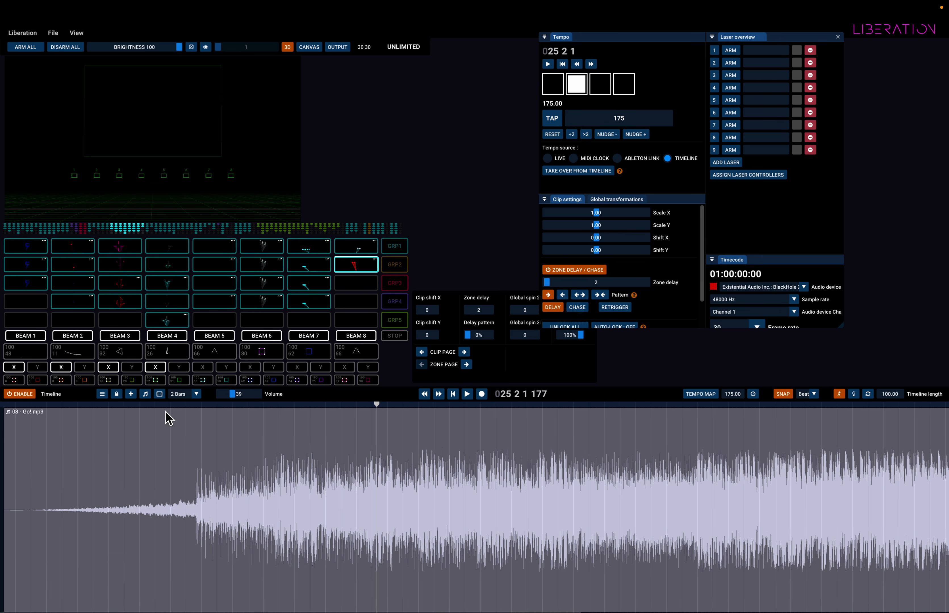
click(182, 405)
key(space)
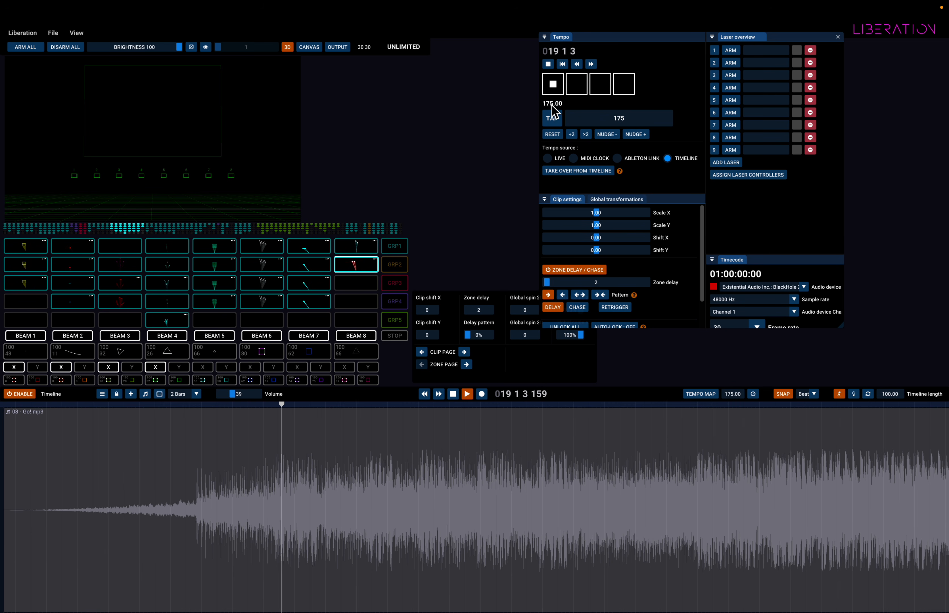
Extend the timeline length to 193 to fit the whole song
scroll(182, 466, up, 10)
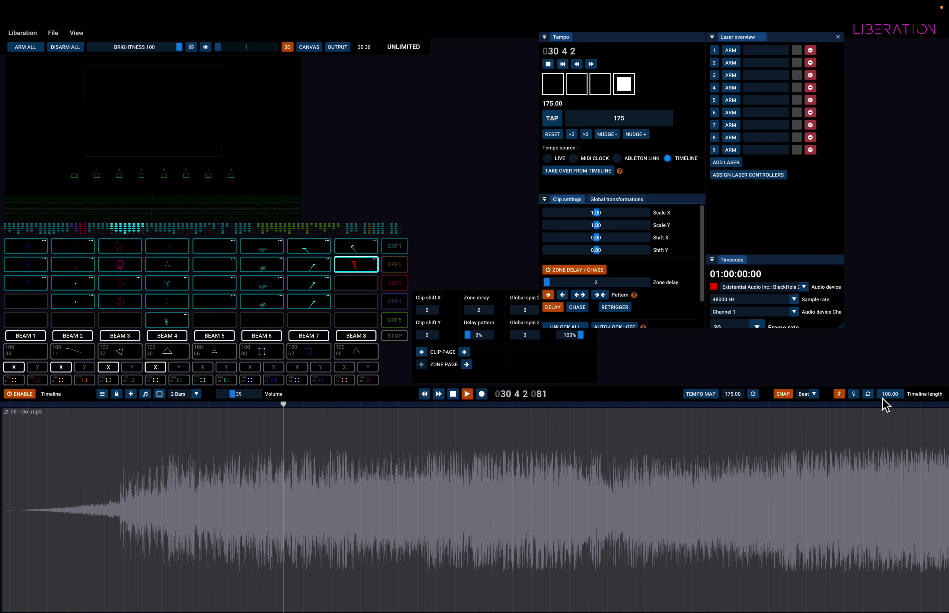
drag(888, 394, 936, 403)
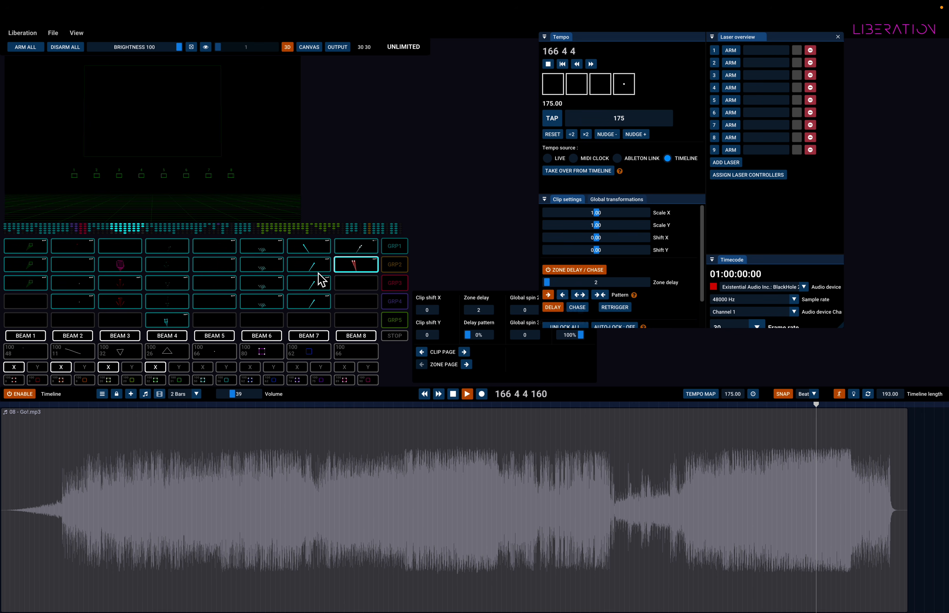
With a laser clip running, raise the volume to 97 and move playback back to about bar 86
click(266, 248)
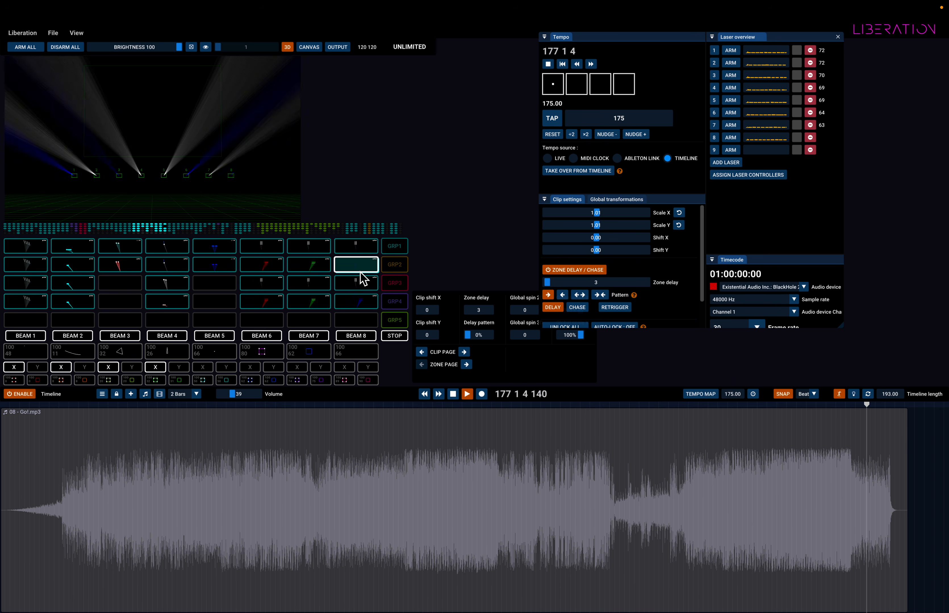
drag(241, 393, 255, 397)
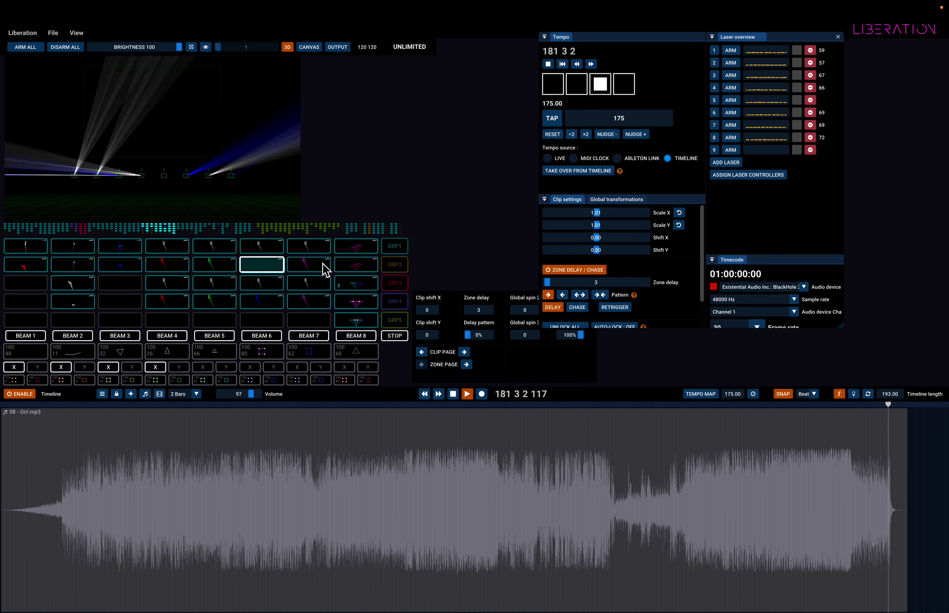
click(424, 405)
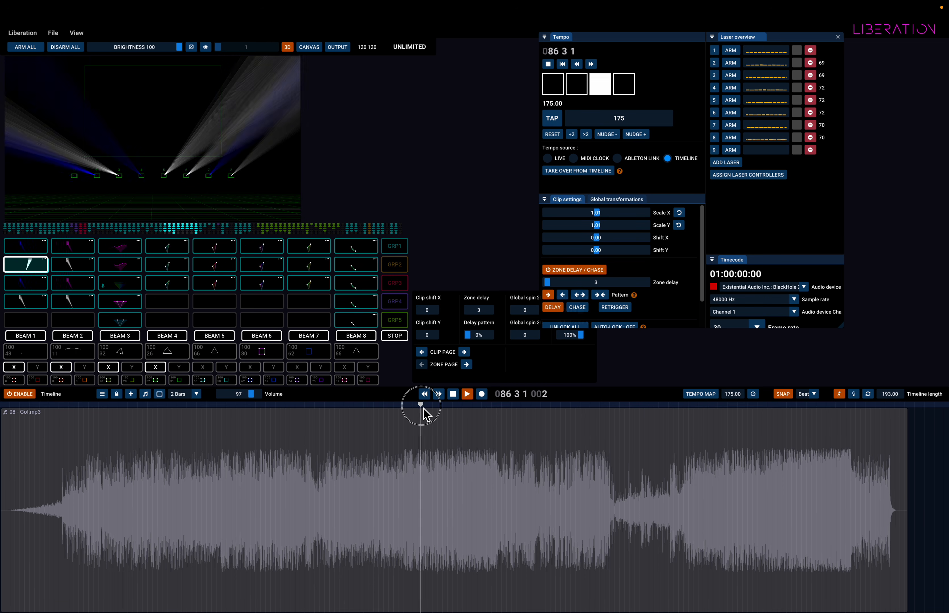
Trigger more laser clips against the beat, ending with the wide green fan clip
click(81, 264)
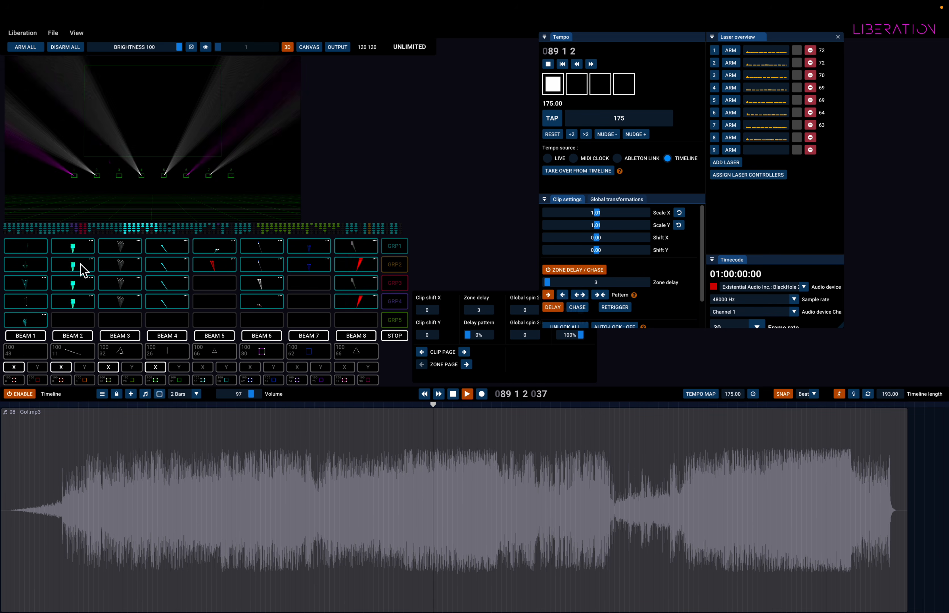
click(310, 303)
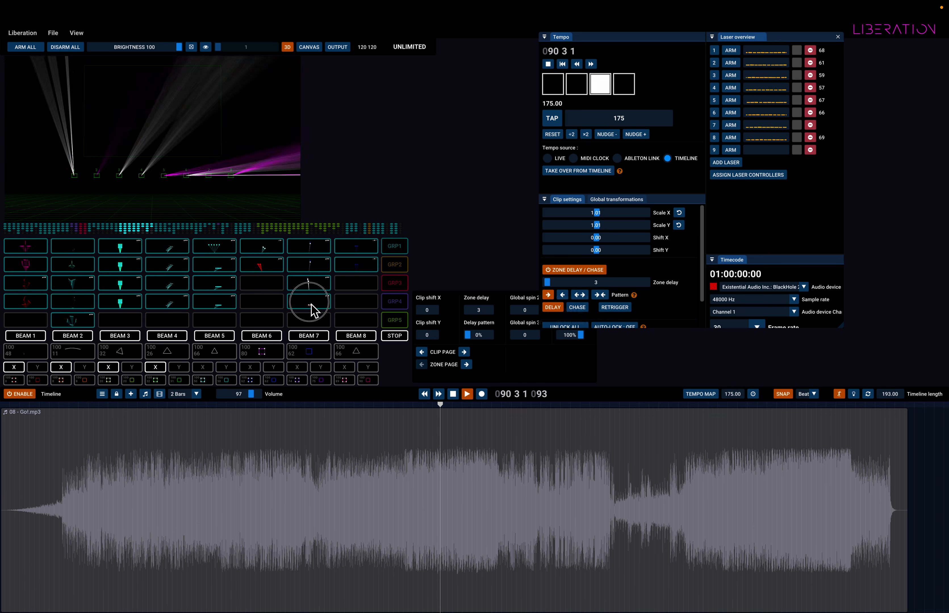
click(131, 271)
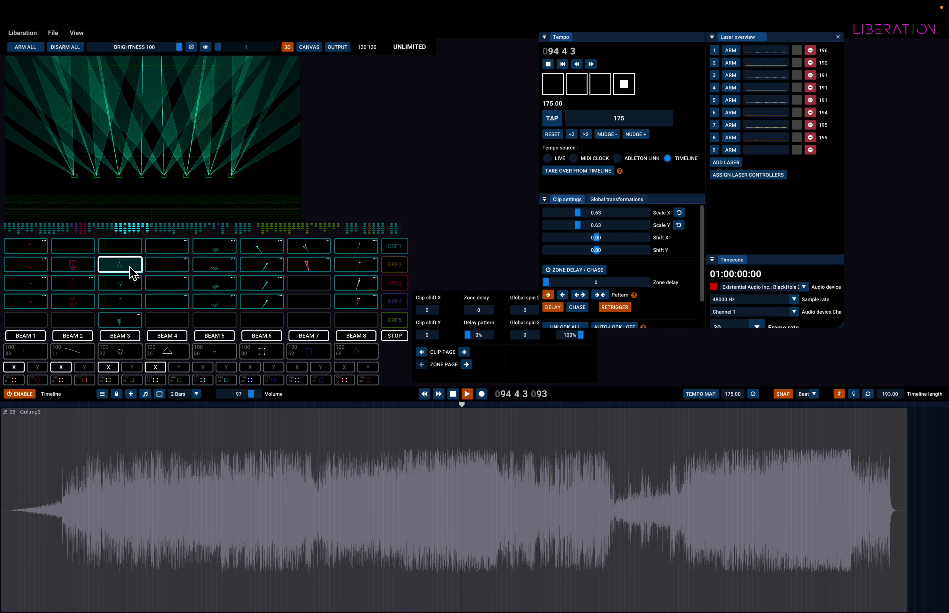
Go back through the clip grid and preview the thin green beams clip beside the red-outlined group
scroll(101, 272, left, 2)
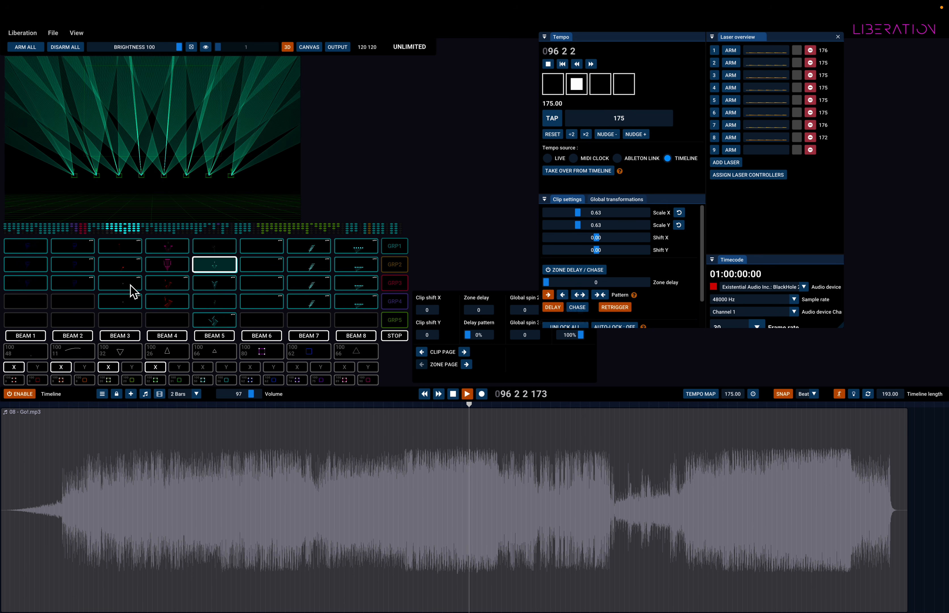
scroll(134, 291, left, 1)
scroll(134, 291, left, 2)
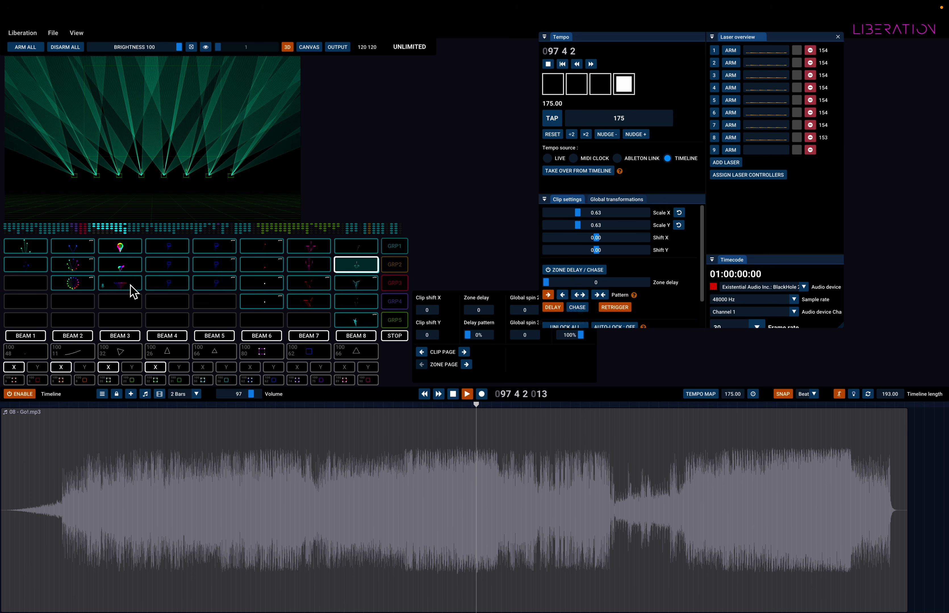
scroll(133, 291, left, 3)
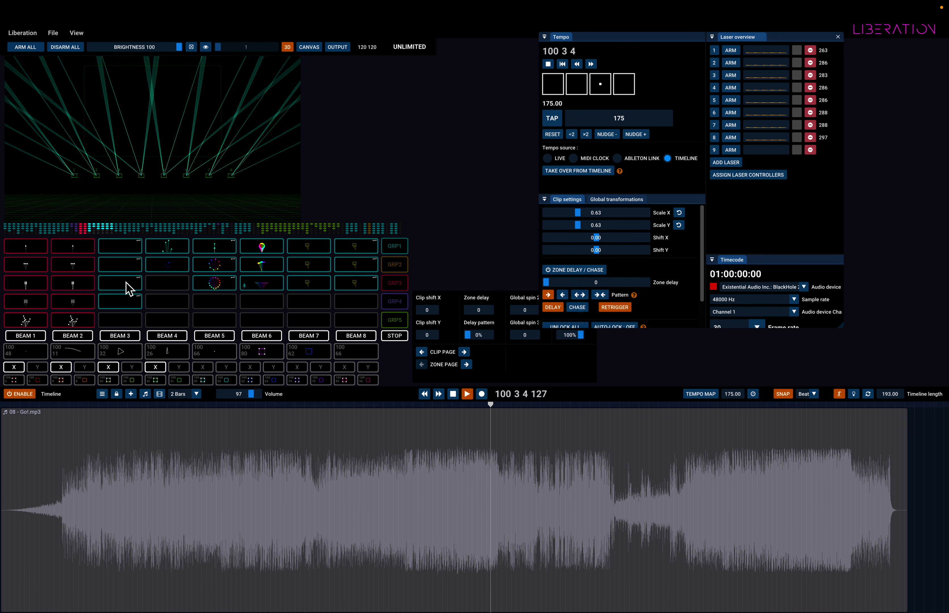
click(174, 246)
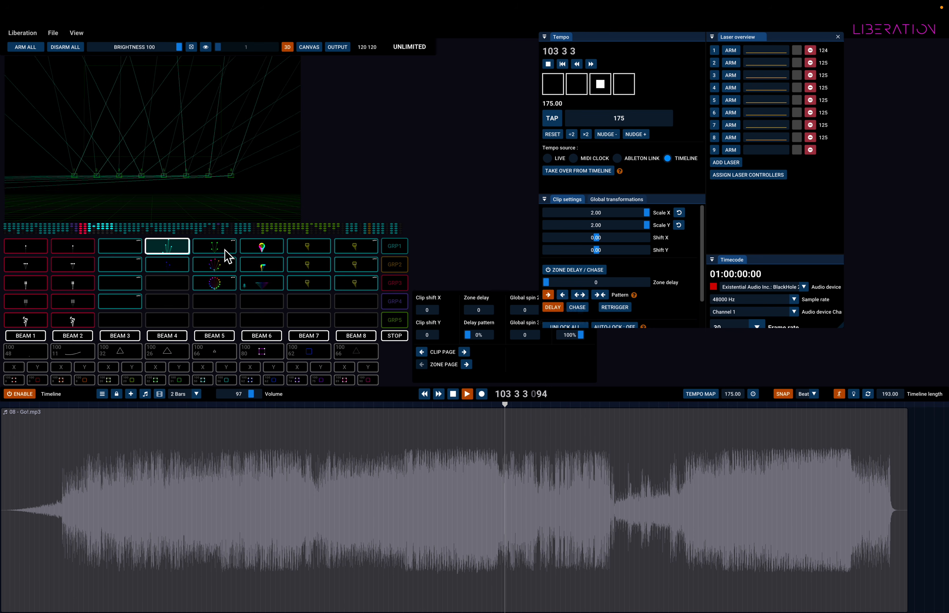
Browse the earlier part of the clip grid and preview the cyan clip at the start of the purple-outlined group
scroll(152, 304, left, 8)
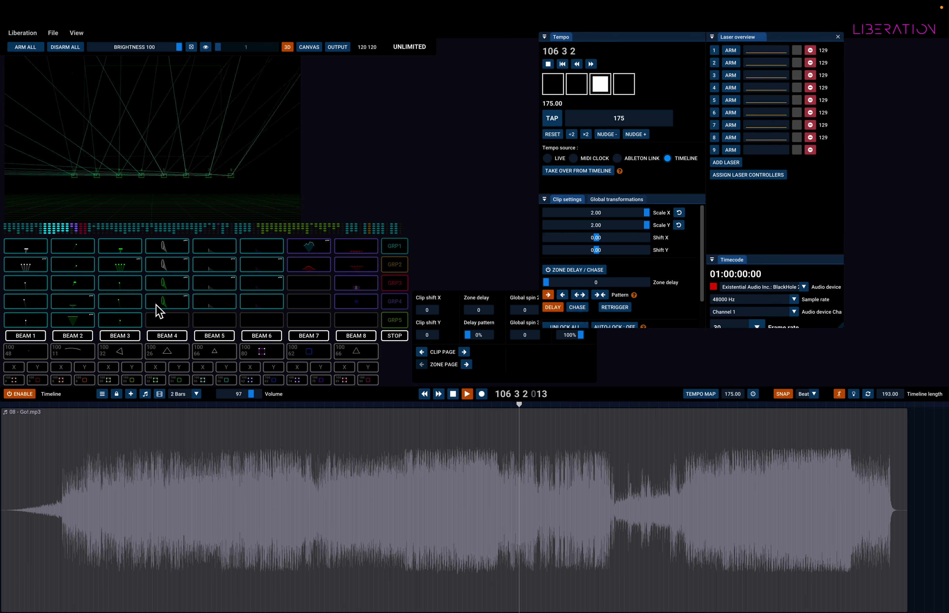
scroll(157, 303, left, 1)
scroll(157, 303, right, 3)
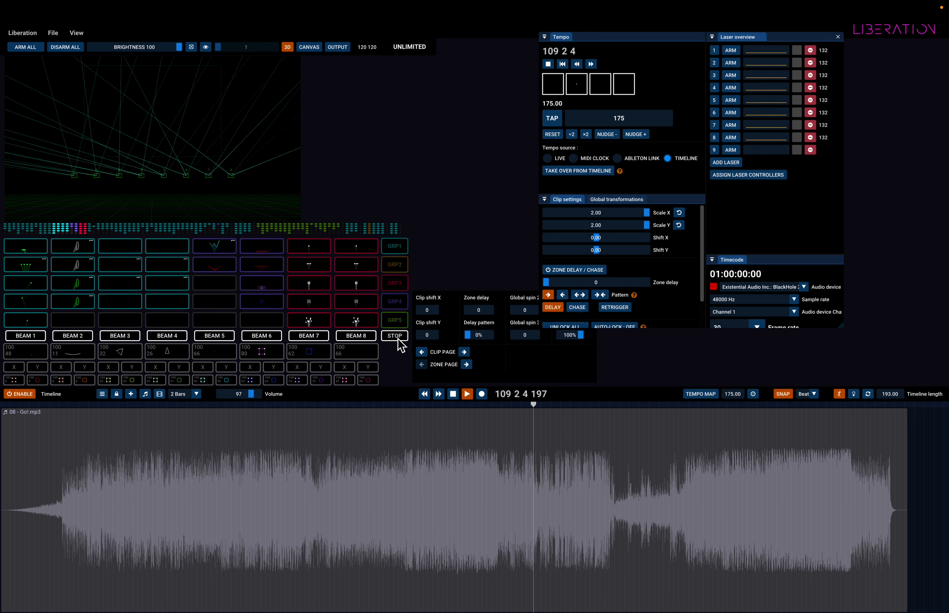
click(219, 245)
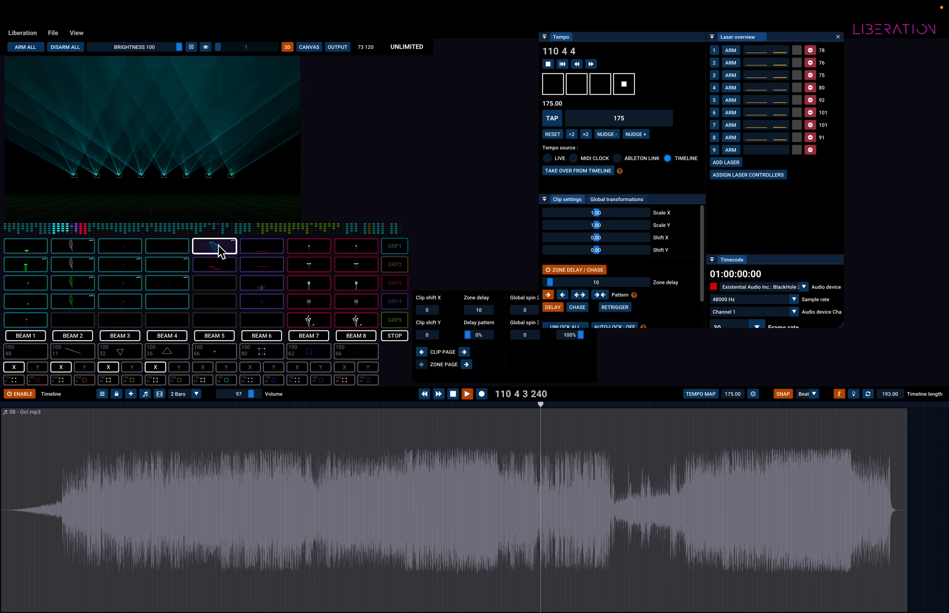
Trigger the white beams clip in the second row of the red-outlined group repeatedly in time with the music
click(326, 271)
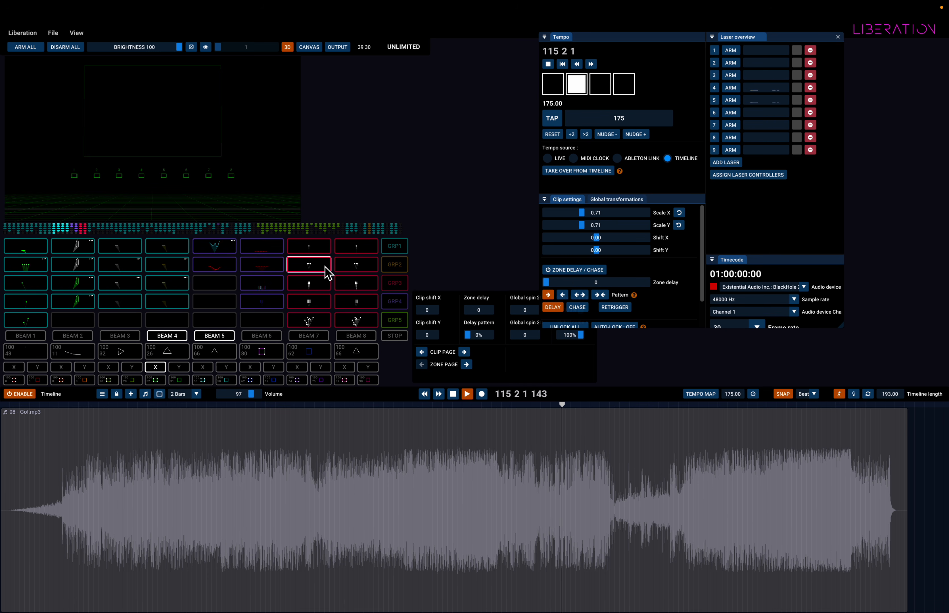
click(327, 273)
click(327, 273)
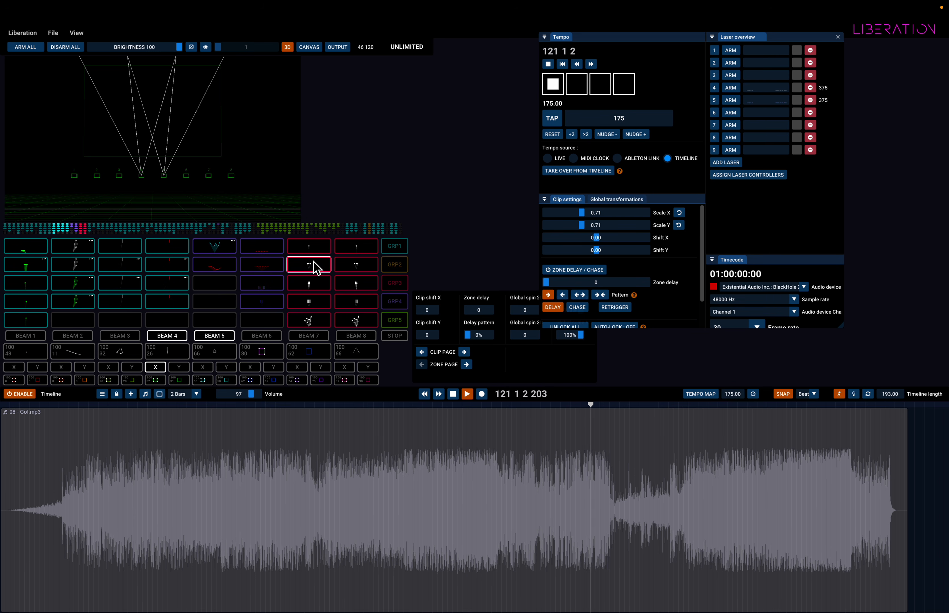
click(314, 266)
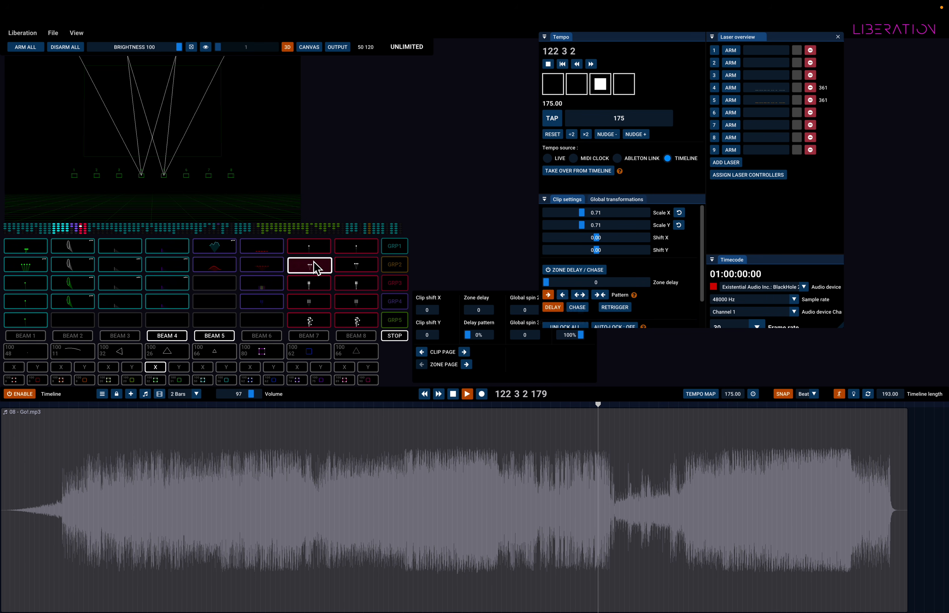
click(313, 266)
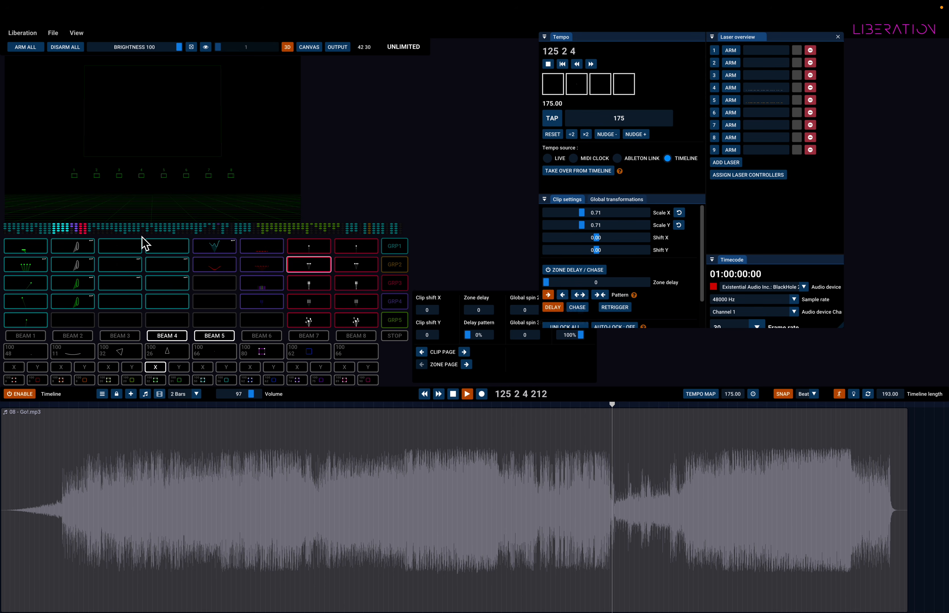
Preview the green, multicoloured and white beam clips during the song's quieter section, and stop playback
click(125, 252)
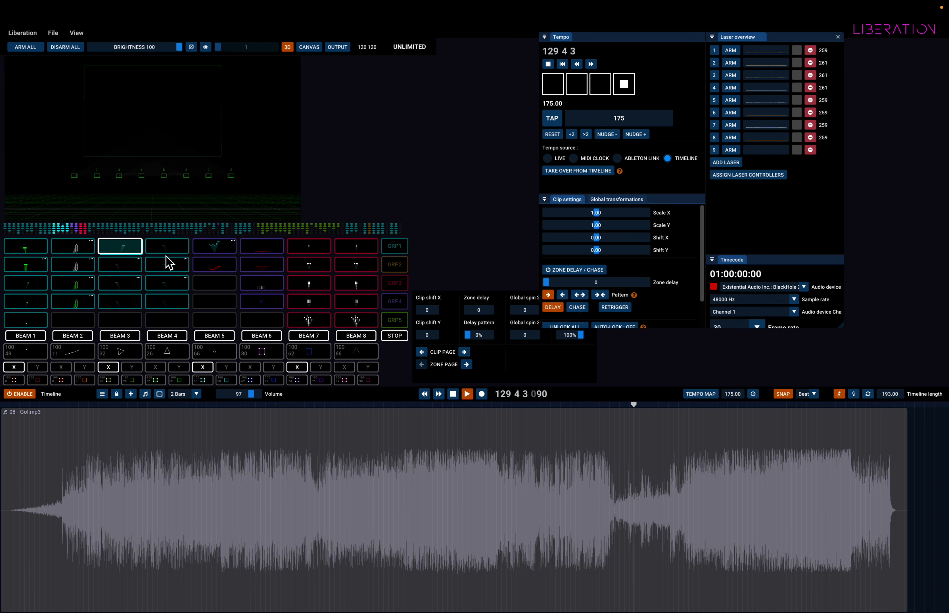
click(170, 266)
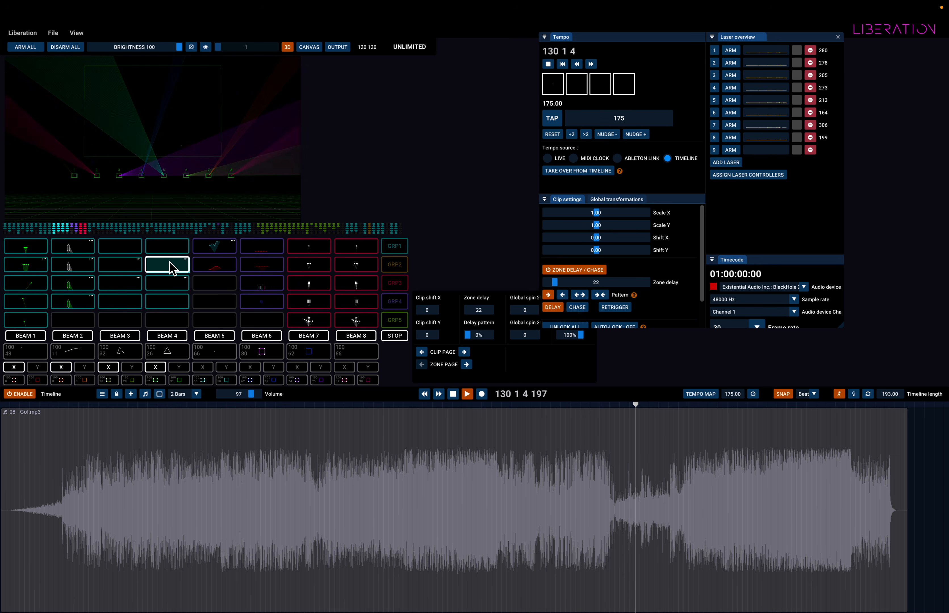
click(84, 252)
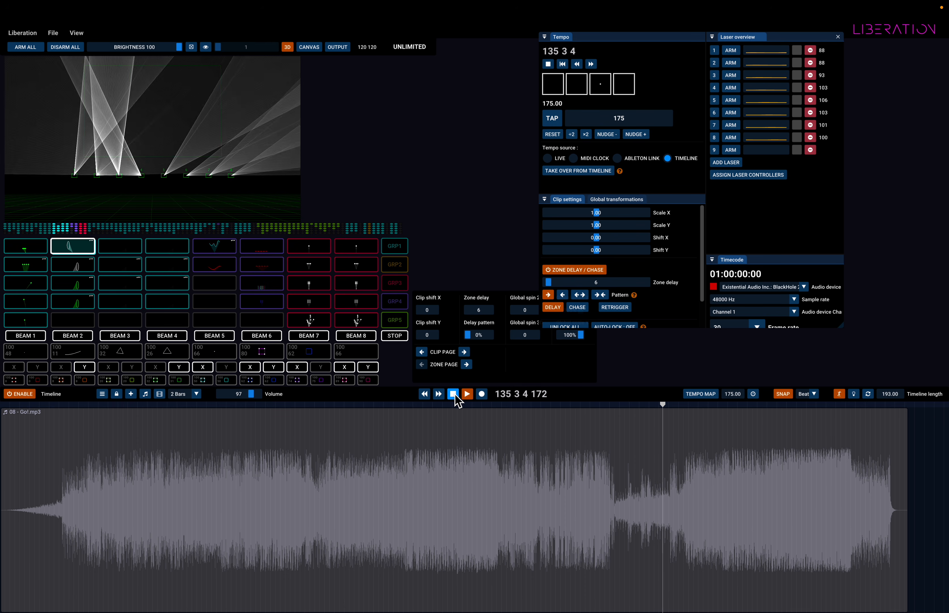
mouse_move(762, 6)
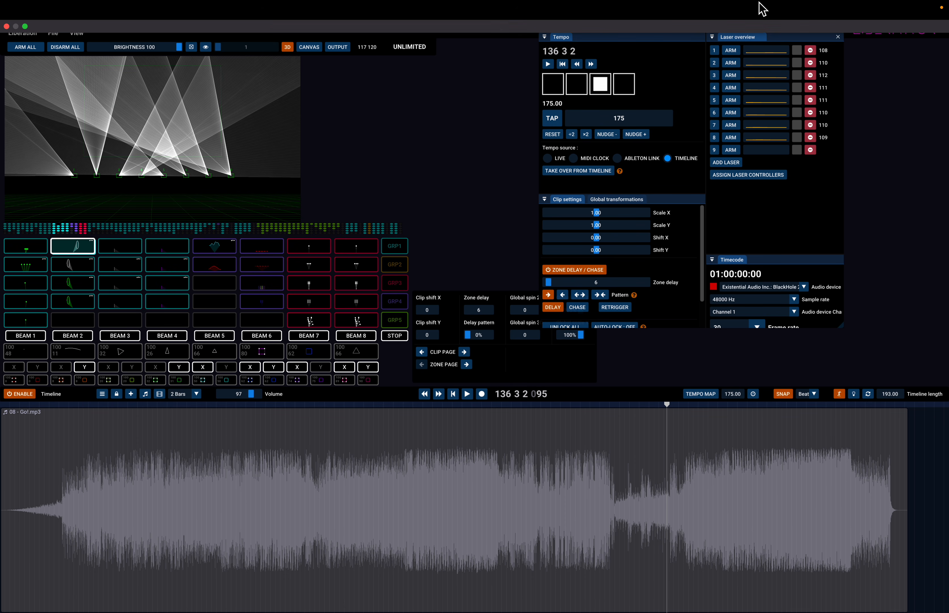